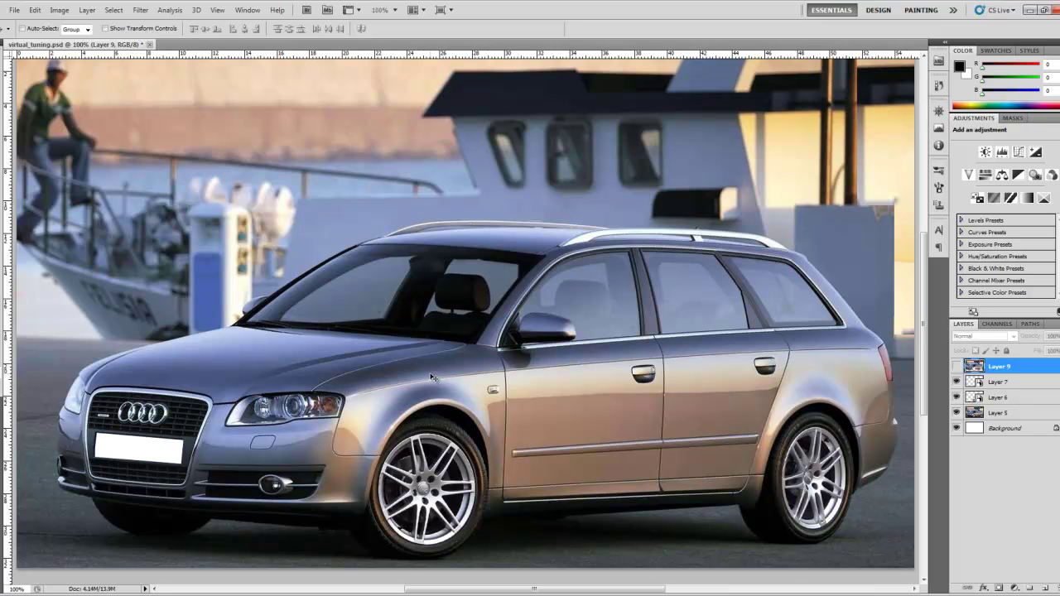
scroll(431, 377, "down", 1)
left_click_drag(469, 400, 444, 405)
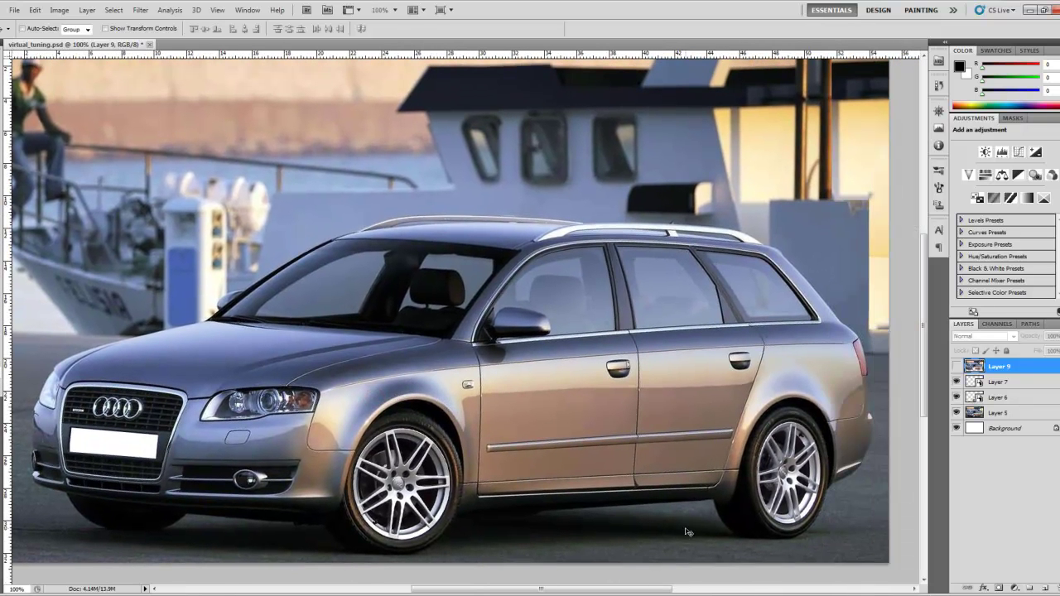
scroll(604, 434, "up", 3)
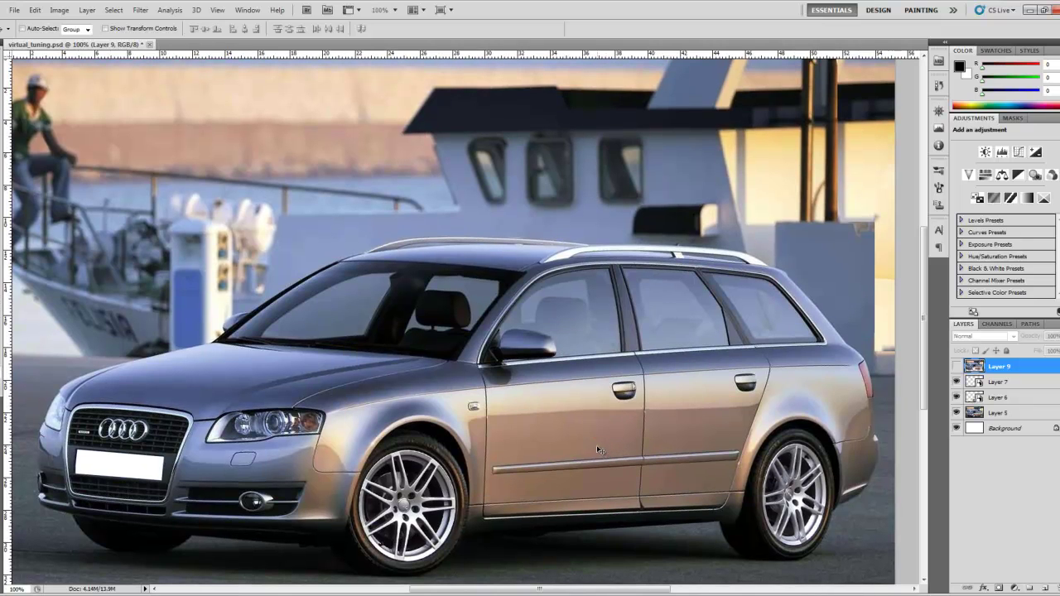
Trace the front bumper's lower edge with the Polygonal Lasso tool, starting just outside the photo's edge.
key("l")
left_click(3, 86)
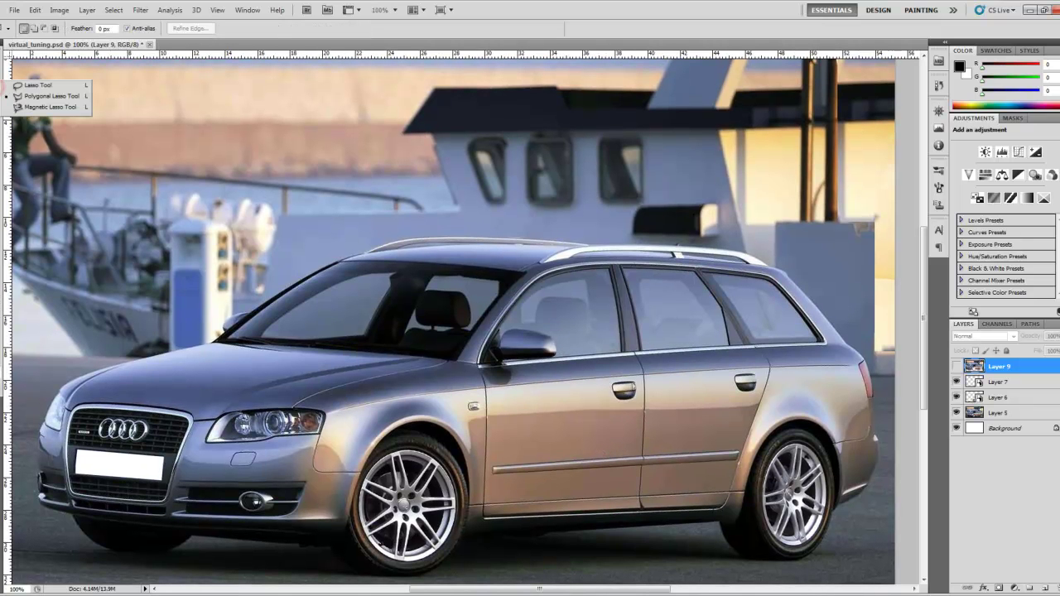
left_click(73, 98)
left_click(4, 86)
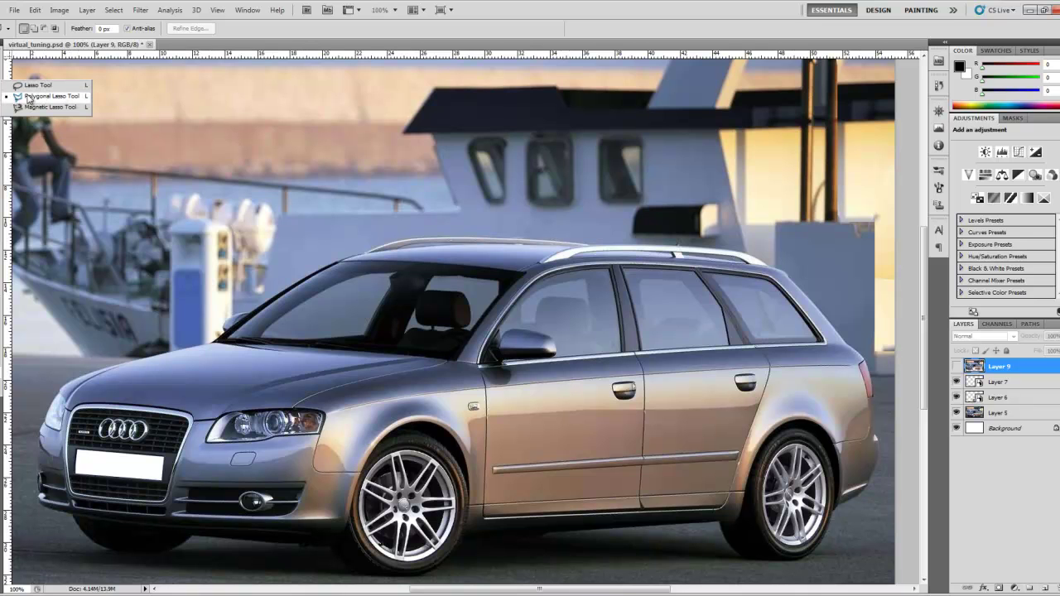
left_click(78, 97)
mouse_move(328, 433)
left_mouse_down()
mouse_move(437, 399)
mouse_move(341, 432)
left_mouse_up()
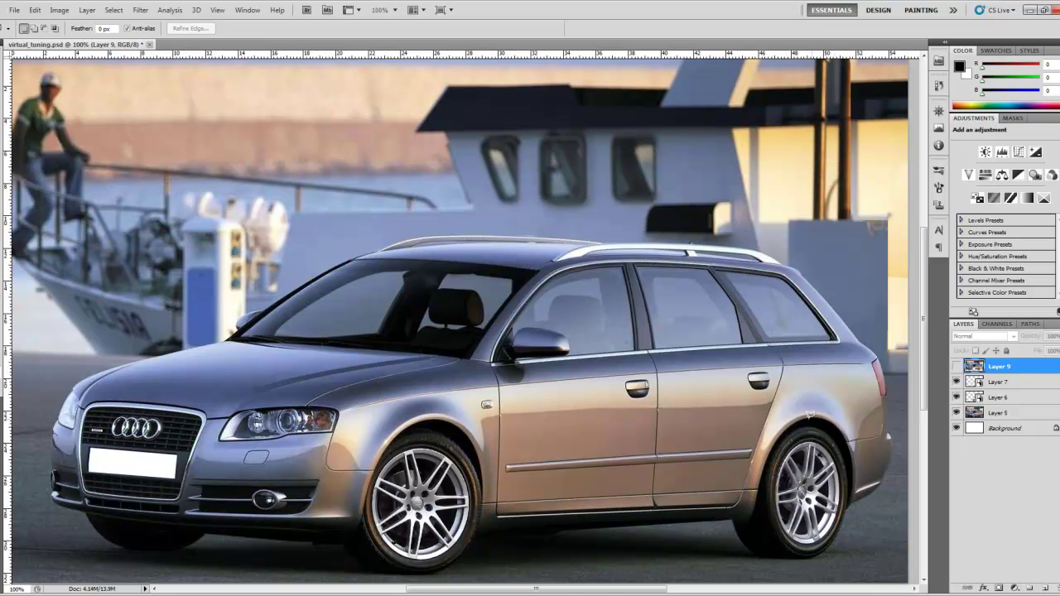
left_click_drag(490, 480, 340, 414)
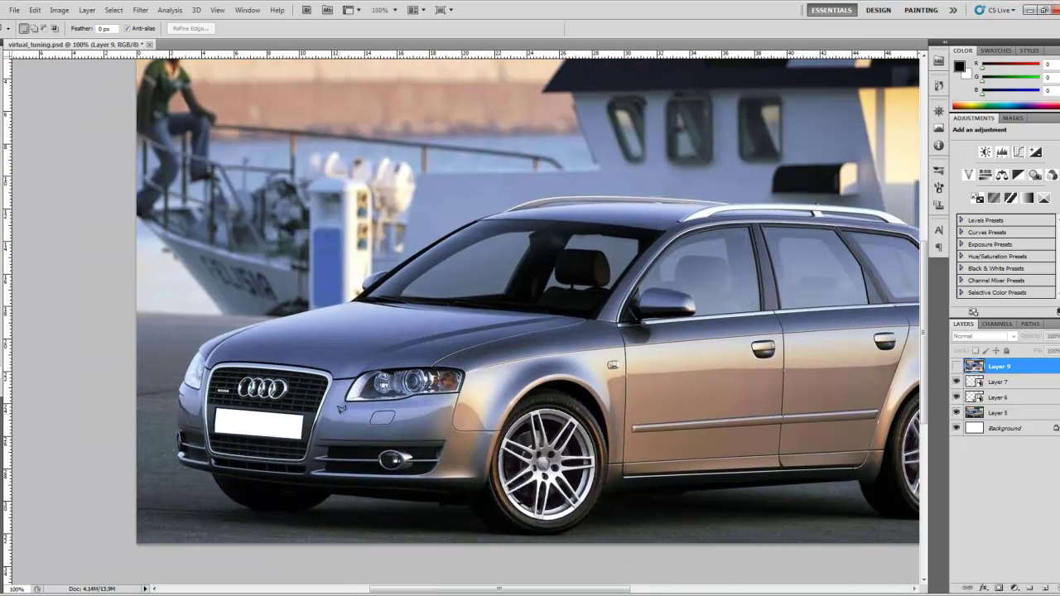
left_click_drag(134, 448, 200, 430)
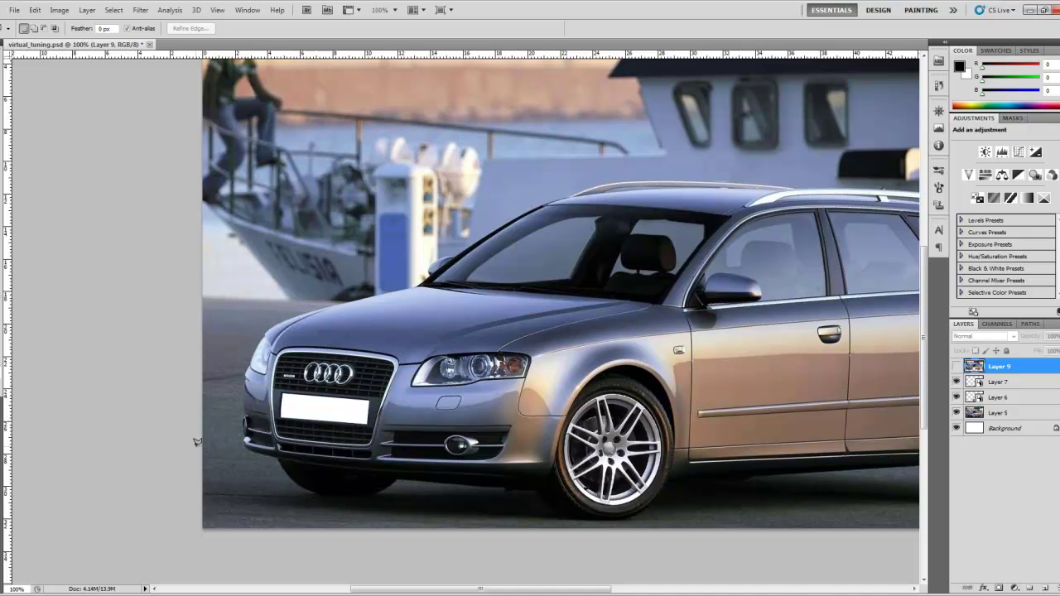
key("ctrl+plus")
left_click_drag(169, 470, 585, 352)
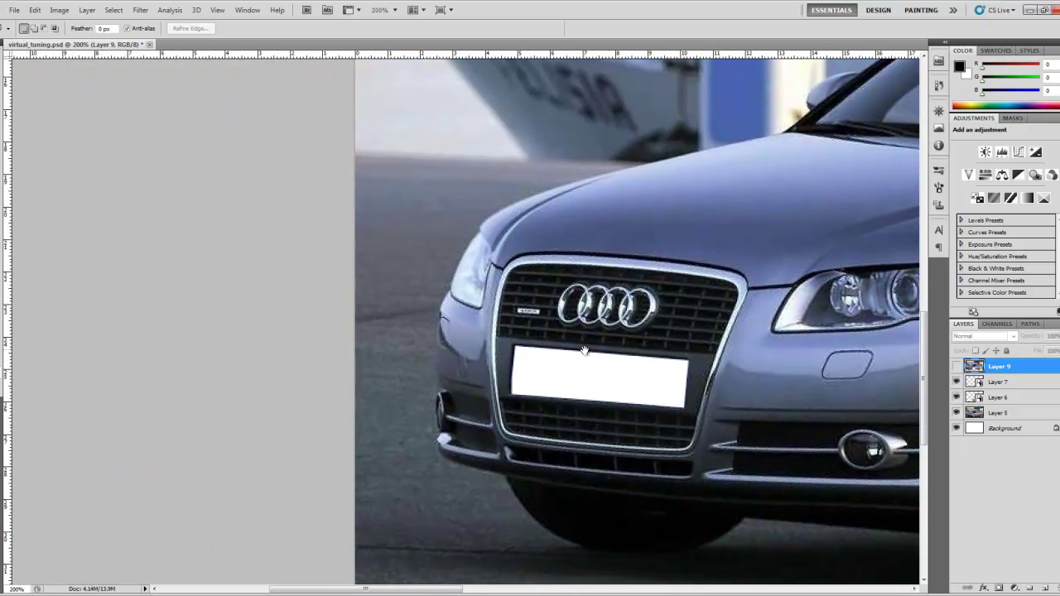
left_click(346, 451)
left_click(473, 467)
left_click(543, 484)
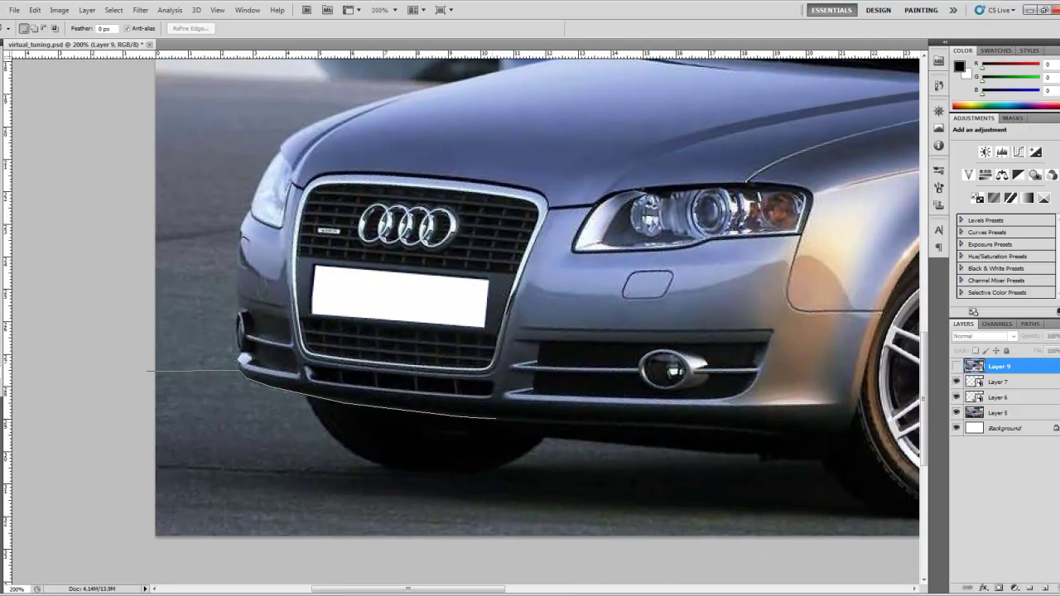
left_click(516, 421)
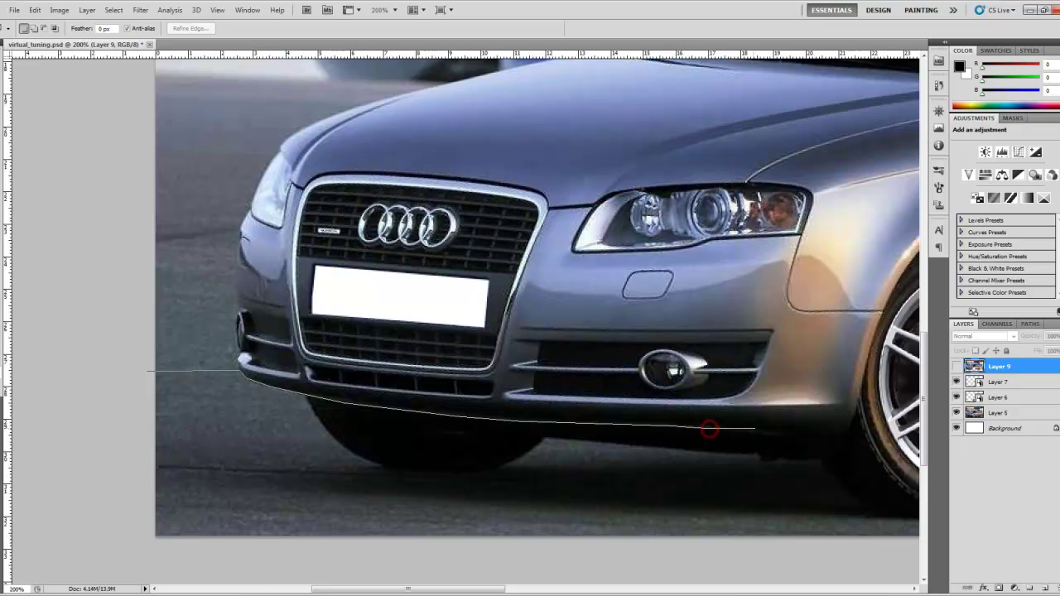
left_click(755, 430)
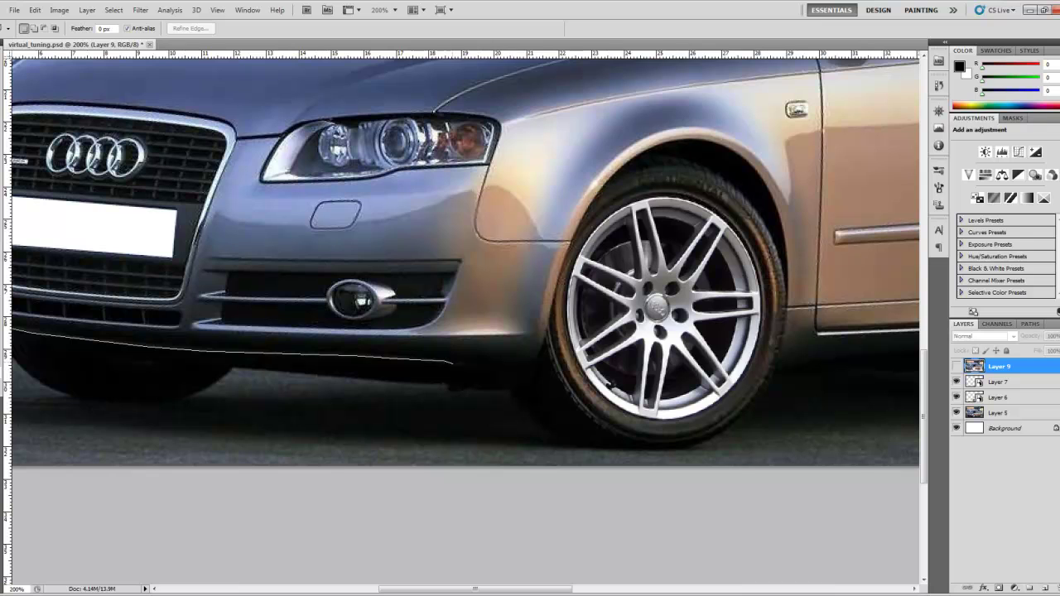
Continue the lasso outline around the bumper's rear corner and along the front wheel arch down to the sill.
left_click(455, 365)
left_click(508, 371)
left_click(543, 340)
left_click(571, 241)
left_click(602, 181)
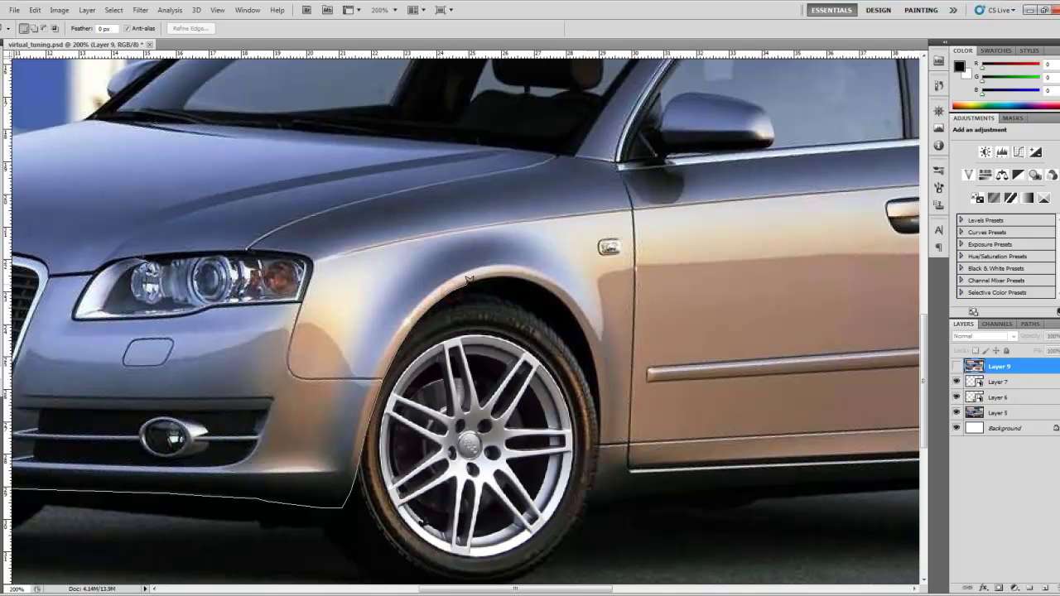
left_click(511, 276)
left_click(528, 280)
left_click(546, 287)
left_click(562, 300)
left_click(582, 326)
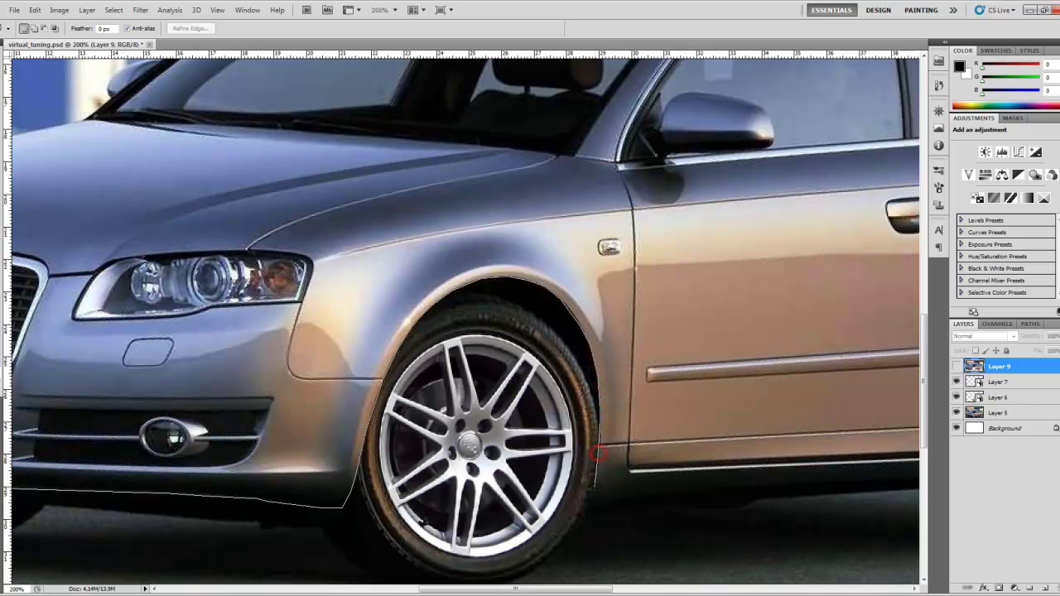
left_click(590, 506)
left_click(705, 489)
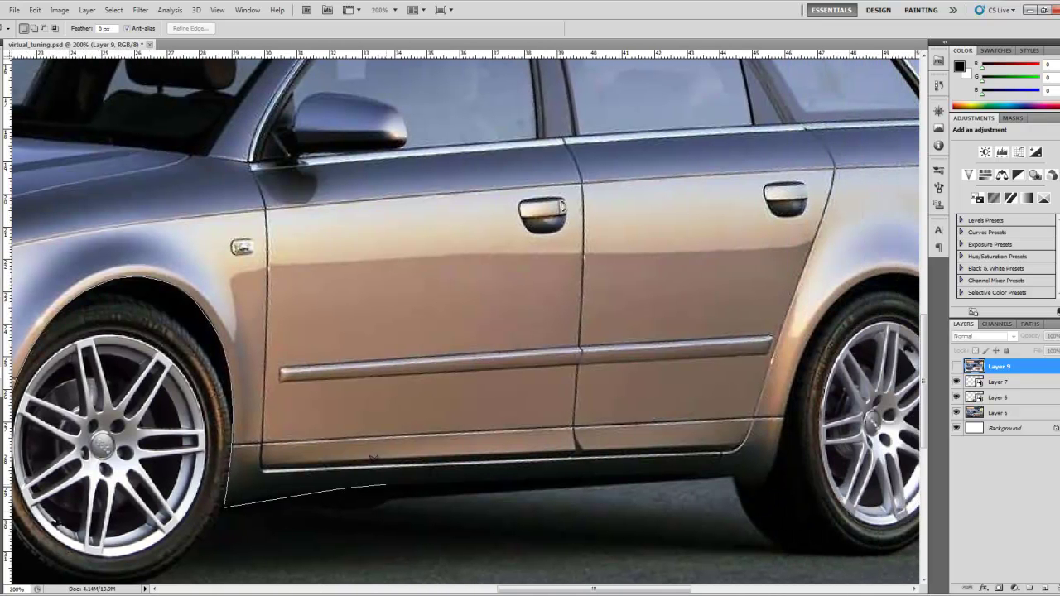
left_click(456, 416)
left_click(687, 378)
key("BackSpace")
key("BackSpace")
left_click(358, 495)
left_click(462, 418)
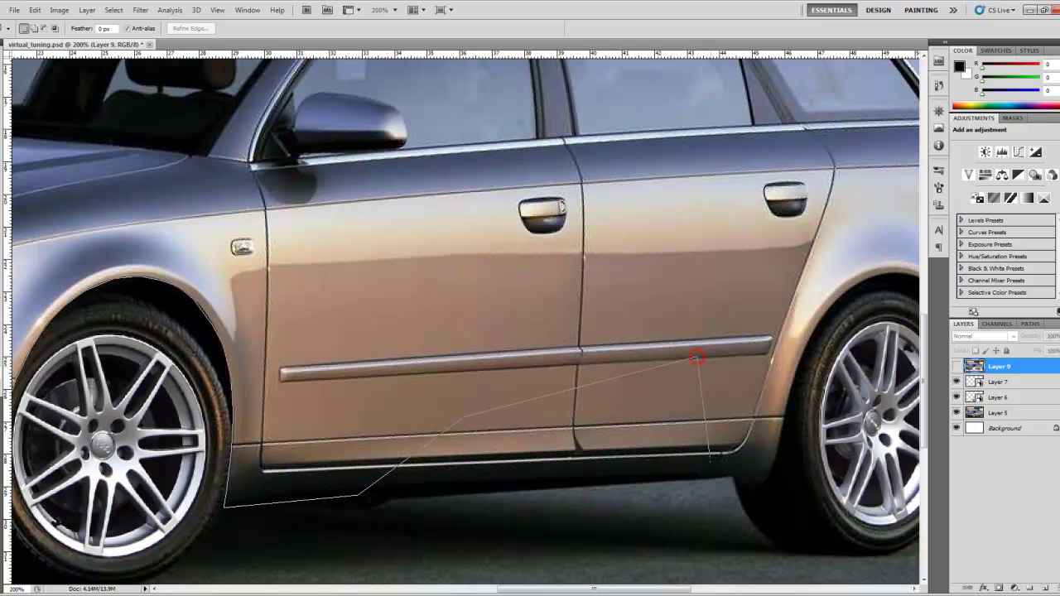
key("BackSpace")
key("BackSpace")
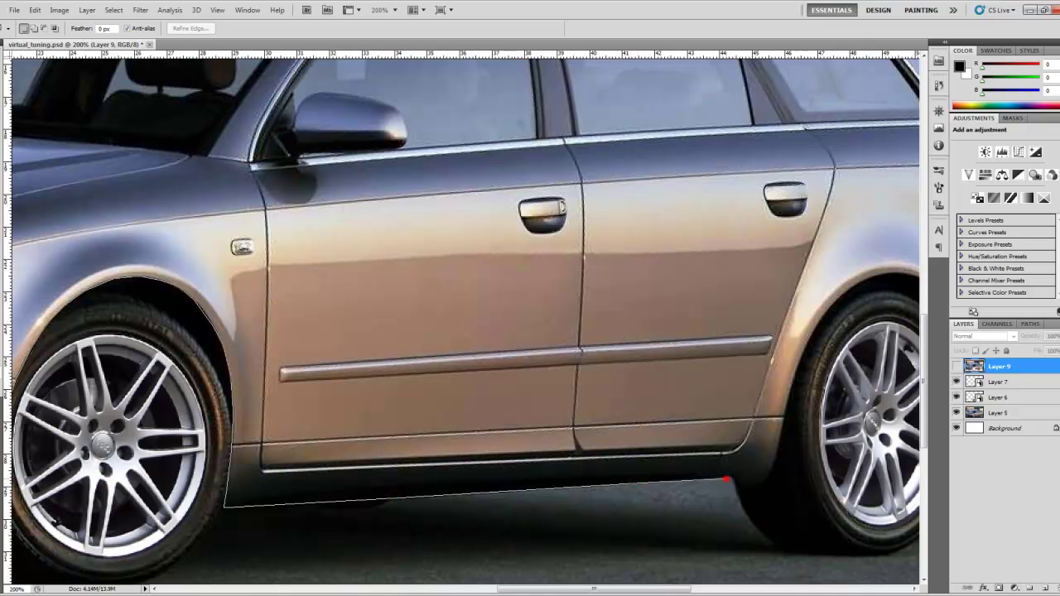
Continue the lasso outline along the sill and around the rear wheel arch to the rear bumper.
left_click(733, 478)
left_click(767, 482)
left_click(805, 338)
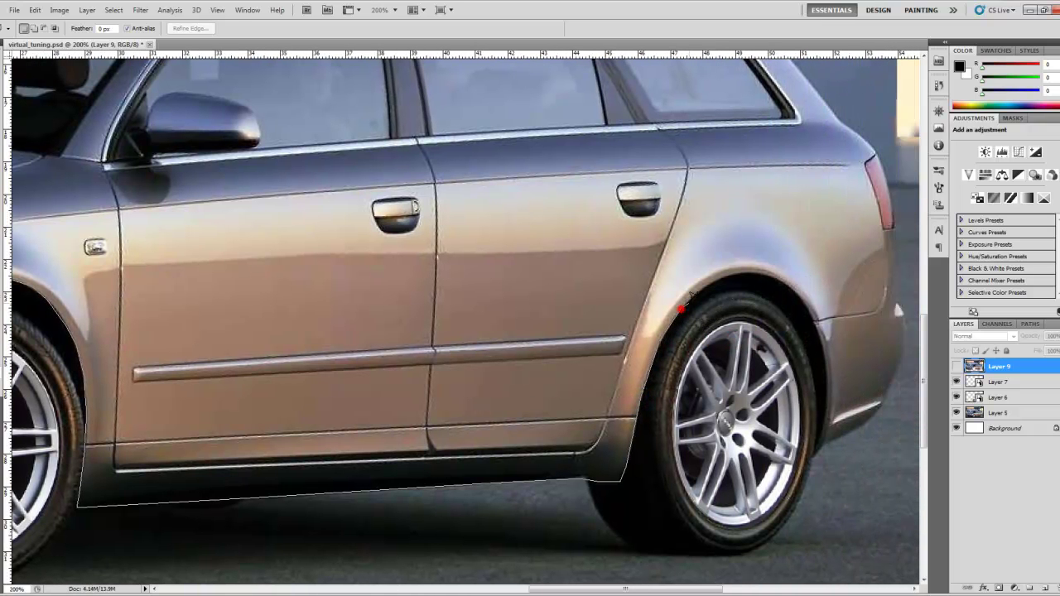
mouse_move(680, 309)
left_mouse_down()
mouse_move(720, 281)
mouse_move(774, 277)
mouse_move(822, 334)
mouse_move(822, 417)
left_mouse_up()
left_click_drag(827, 369, 824, 424)
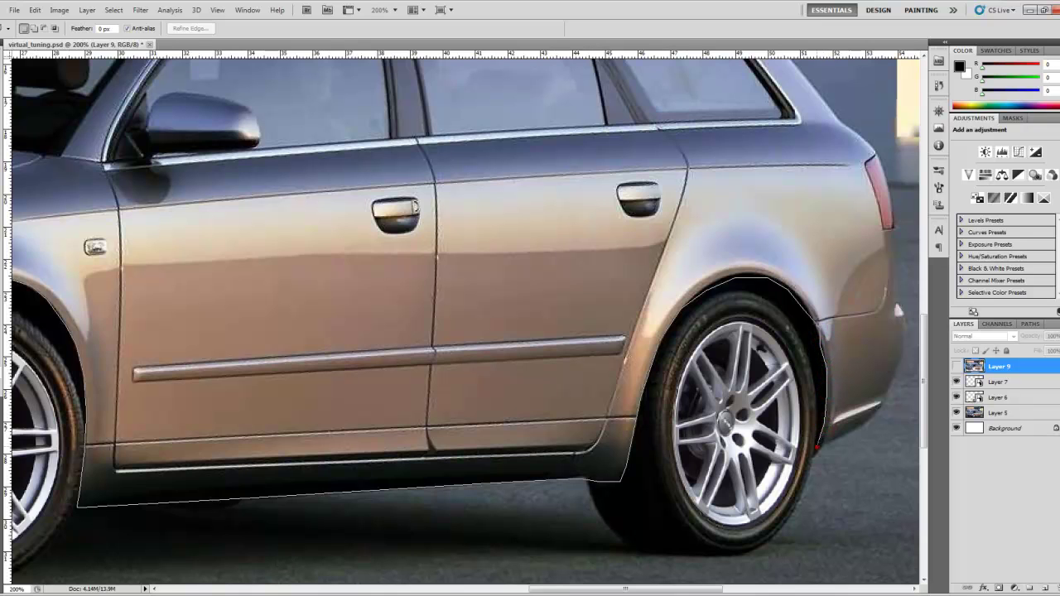
Trace under the rear bumper and close the outline around the photo so everything above the ground line and wheels is selected.
scroll(853, 468, "right", 3)
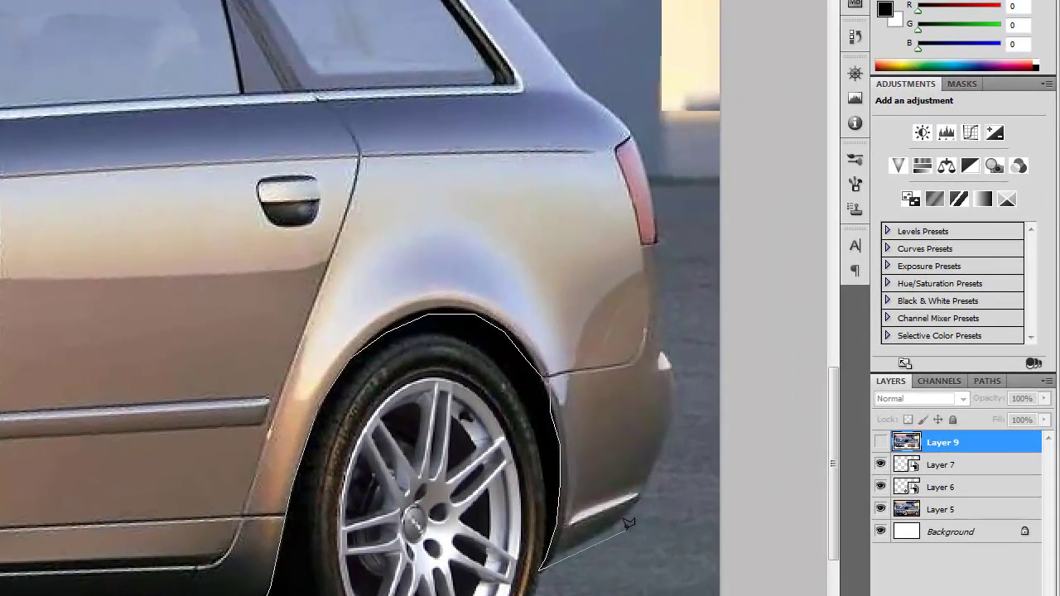
left_click(773, 427)
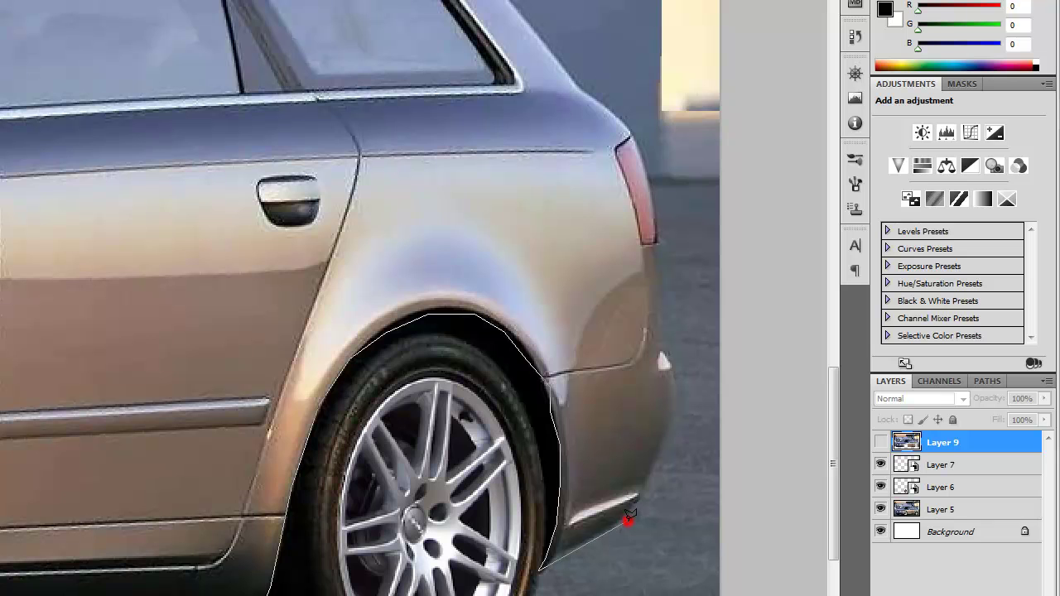
left_click(765, 519)
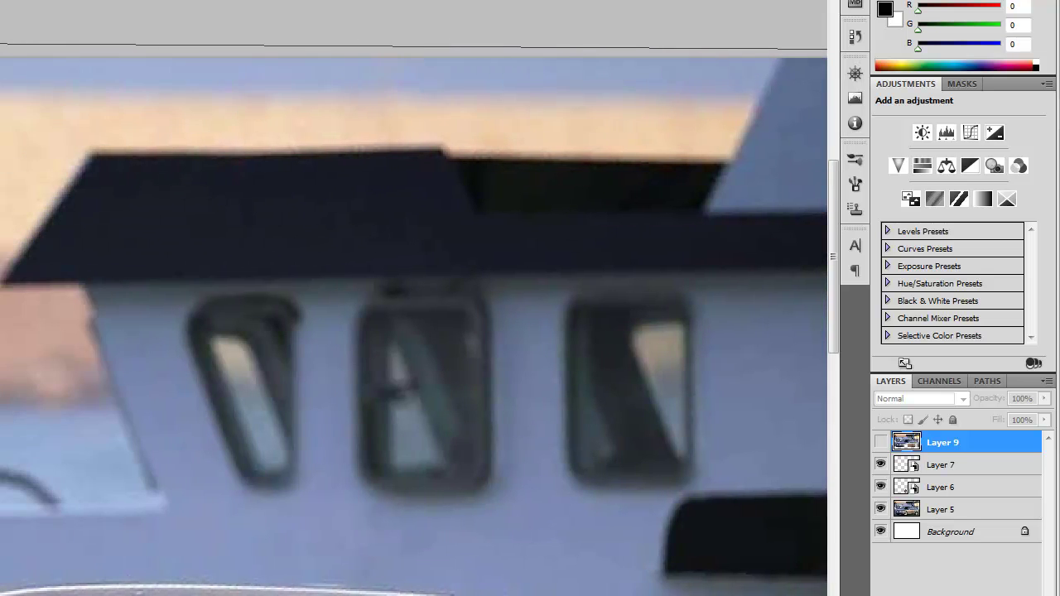
key("ctrl+minus")
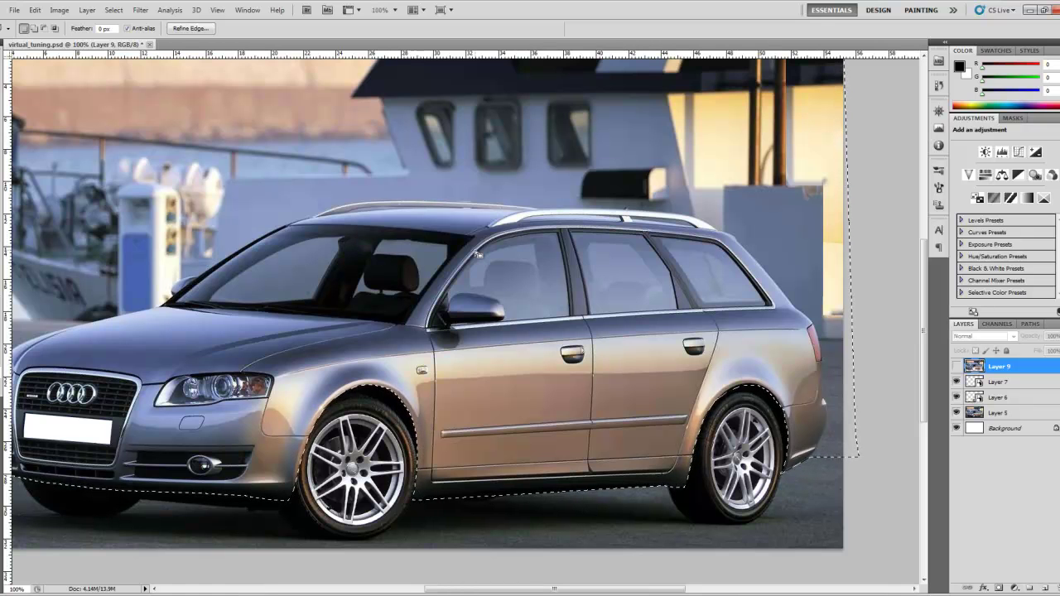
Discard the traced selection and load the outline of Layer 9's contents as the selection.
key("ctrl+d")
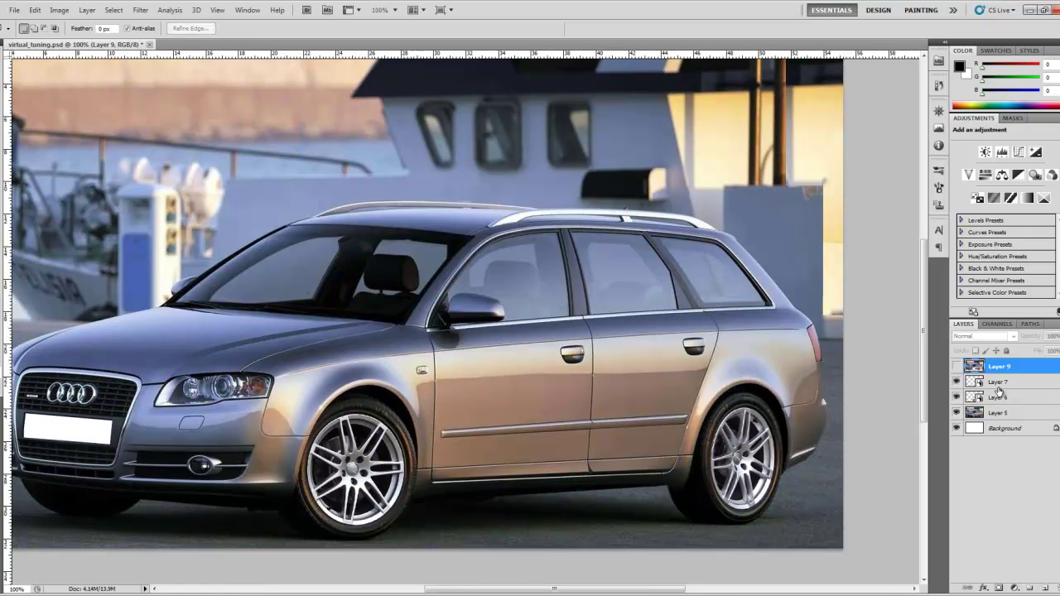
left_click(978, 371, "ctrl")
left_click_drag(563, 348, 681, 340)
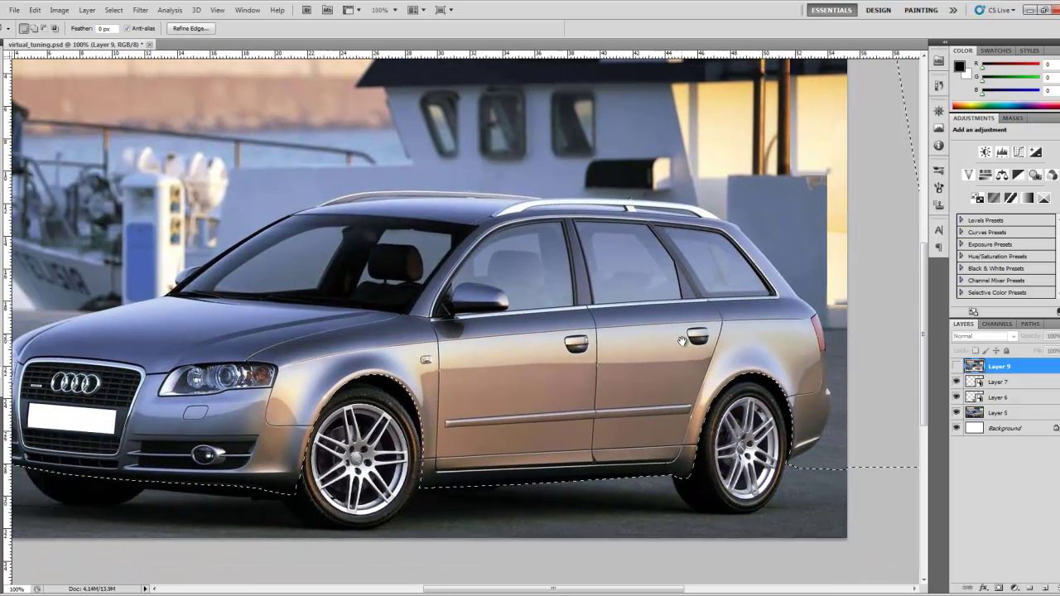
Copy the selected car body from Layer 5 to a new layer placed at the top of the layer stack.
left_click(1002, 413)
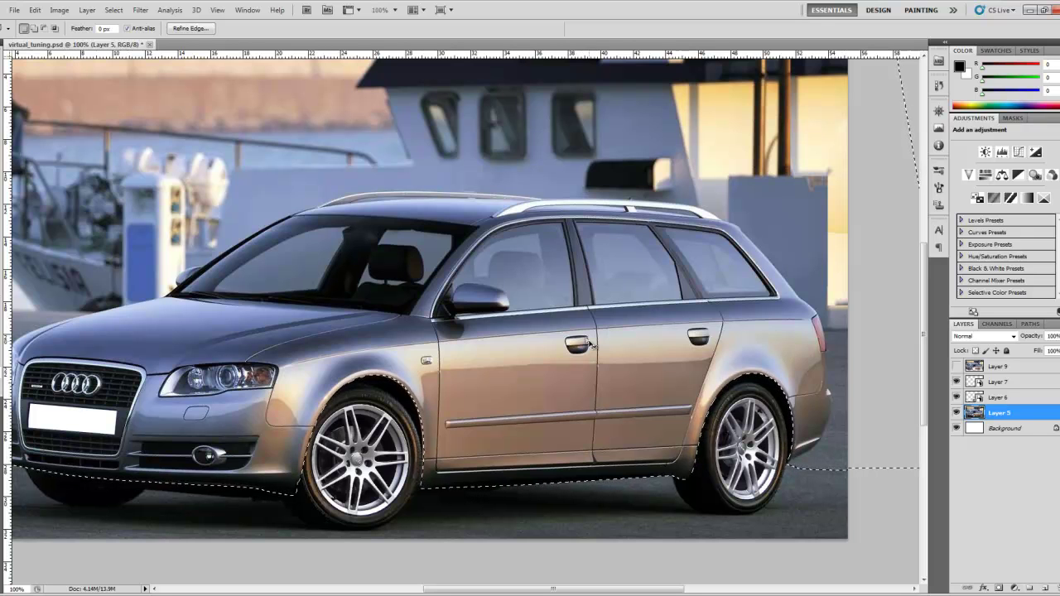
key("ctrl+j")
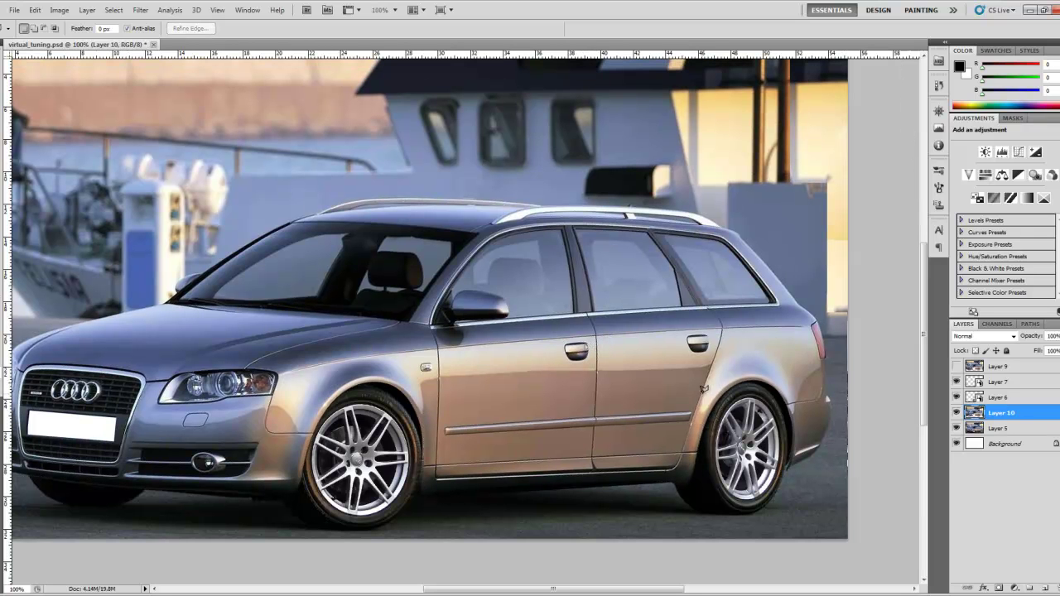
key("ctrl+alt+z")
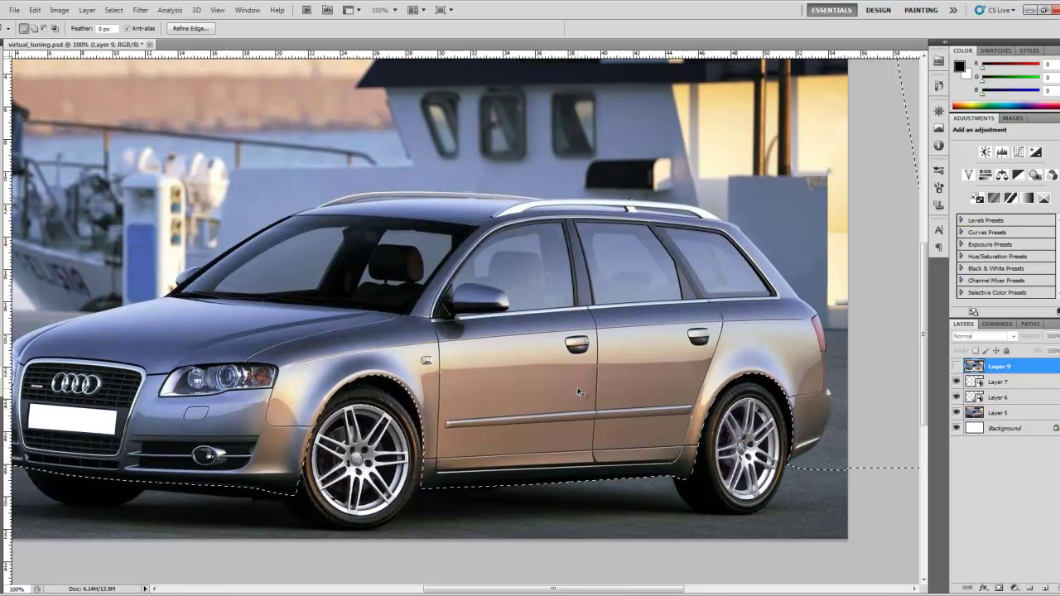
key("ctrl+shift+z")
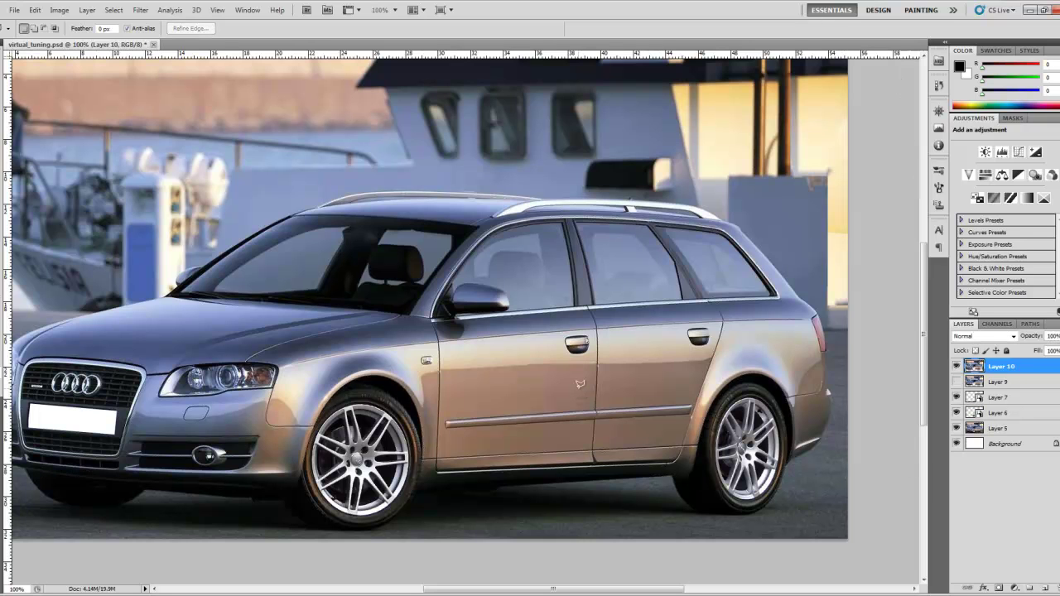
key("space")
mouse_move(506, 313)
left_mouse_down()
mouse_move(592, 346)
mouse_move(539, 350)
left_mouse_up()
Toggle the visibility of Layer 10 to compare the image with and without the copied car body.
left_click(956, 367)
left_click(957, 366)
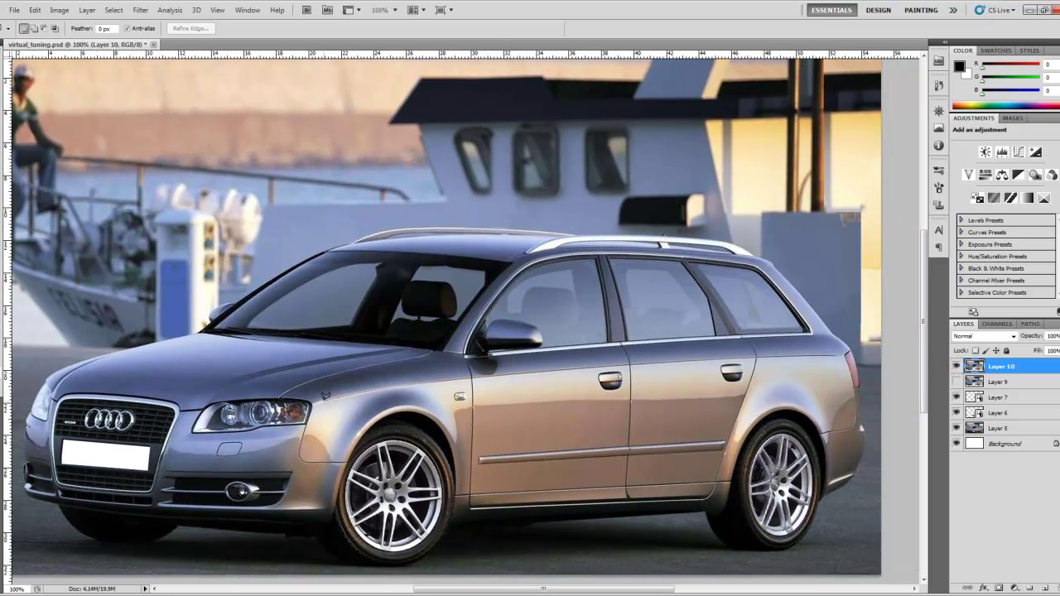
scroll(807, 397, "down", 2)
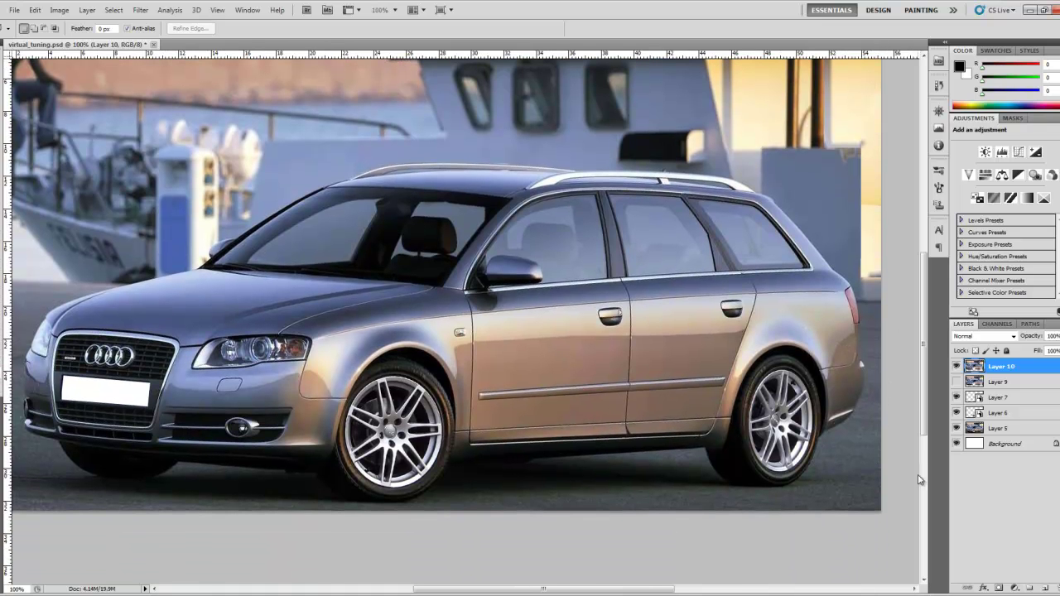
left_click(1002, 375)
left_click(1003, 367)
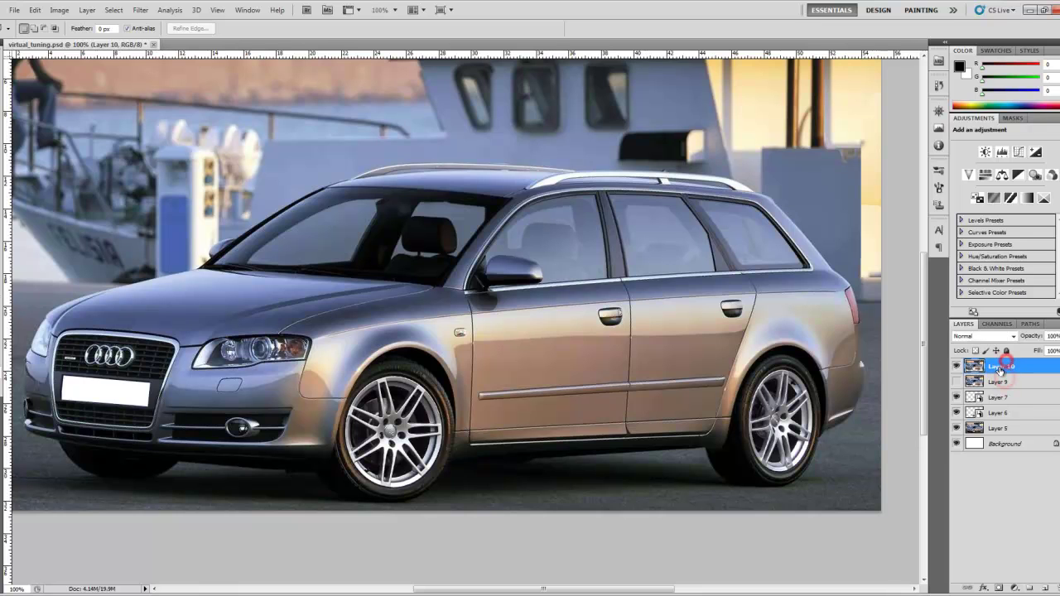
left_click(957, 366)
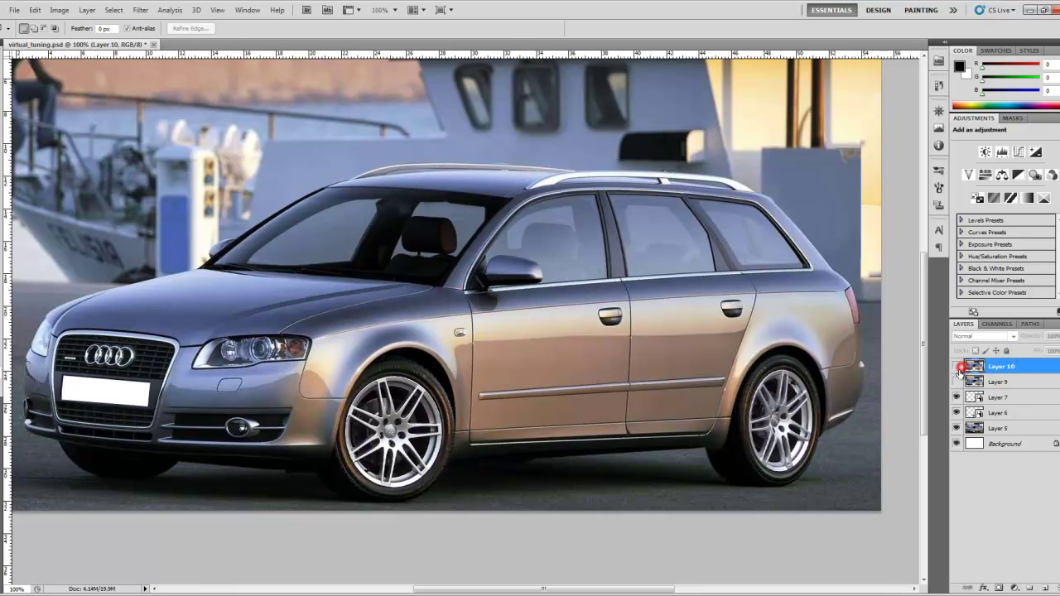
left_click(957, 367)
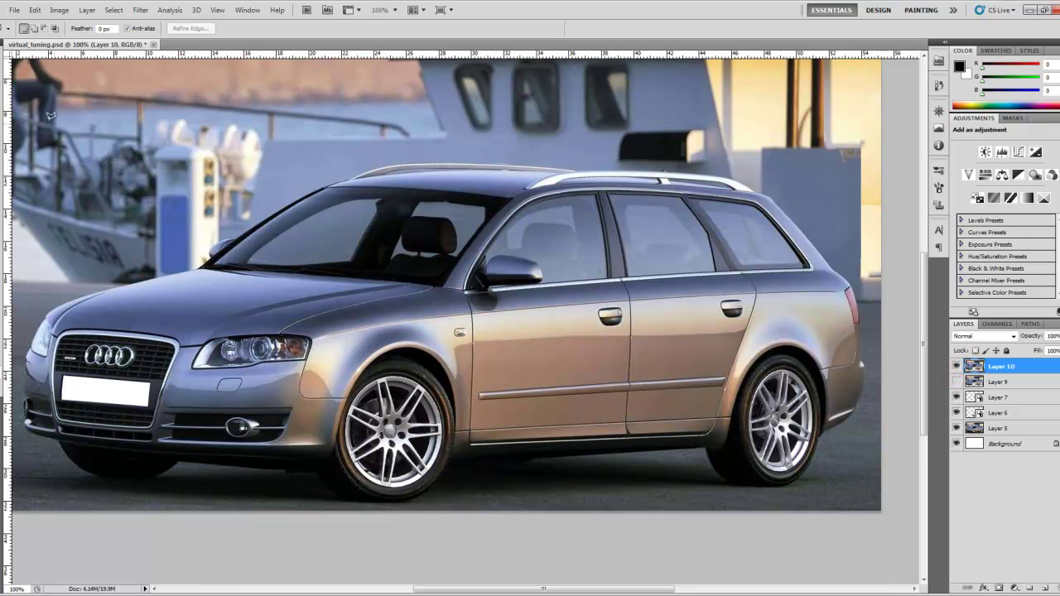
Move the copied car body on Layer 10 straight down in small increments so it sits lower over the wheels.
key("v")
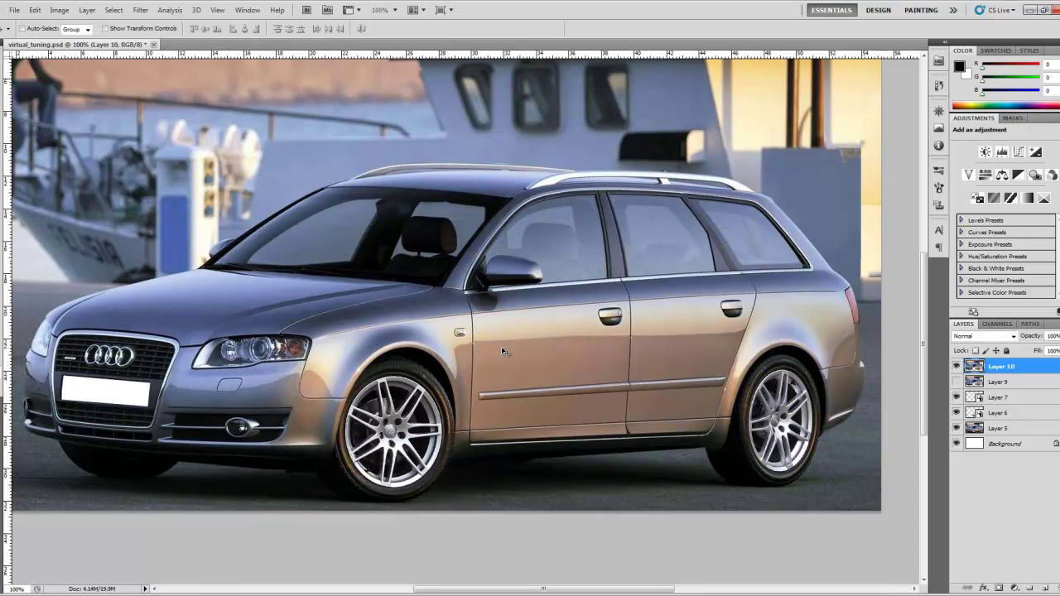
key("Down")
key("Down")
key("Down")
key("Down")
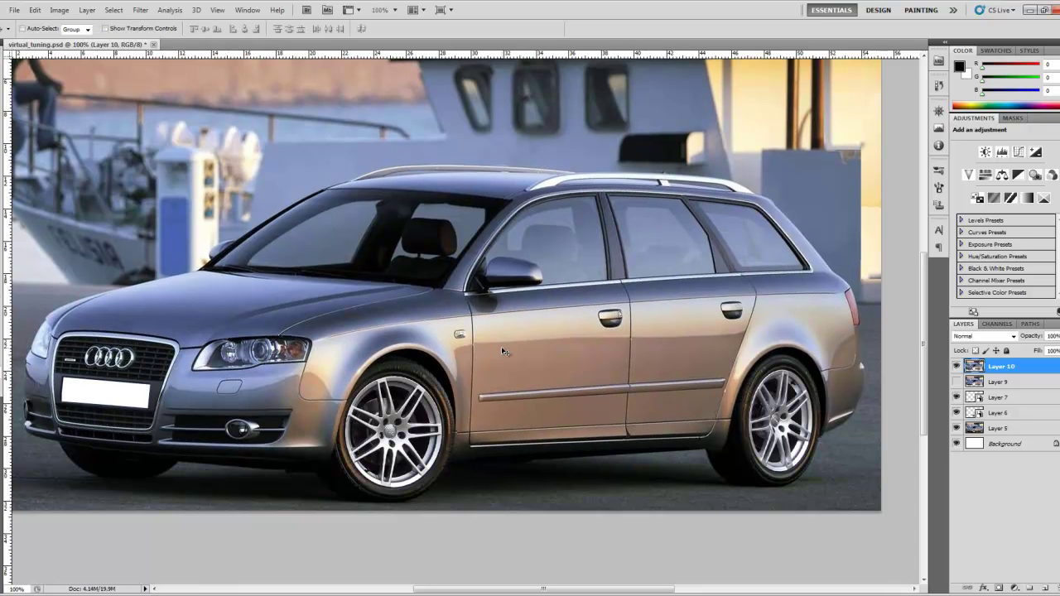
mouse_move(501, 293)
left_mouse_down()
mouse_move(501, 313)
mouse_move(499, 294)
left_mouse_up()
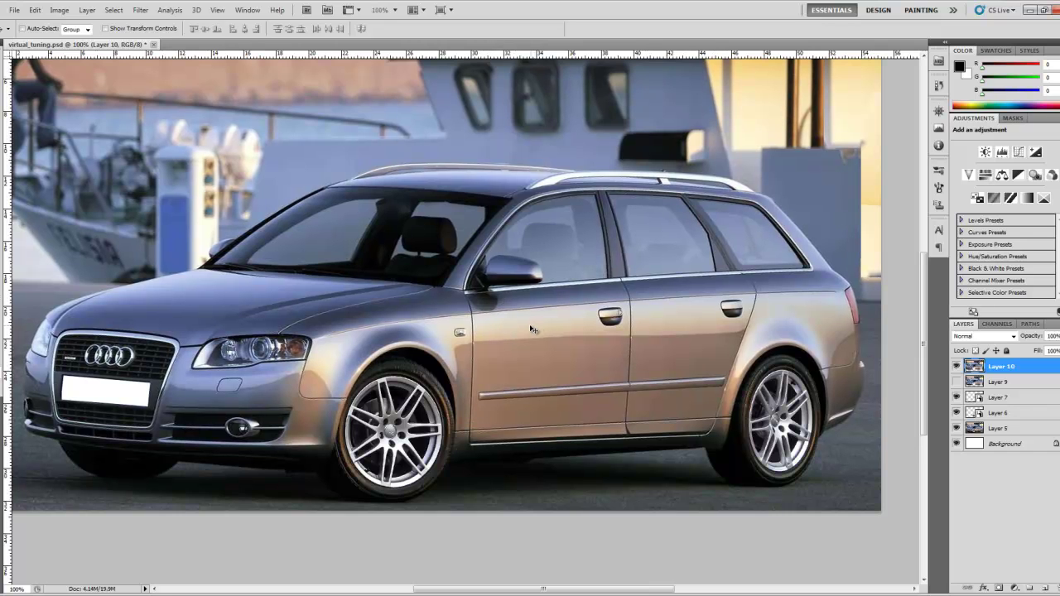
left_click_drag(518, 298, 518, 313)
key("ctrl+z")
key("Down")
key("Down")
key("Down")
key("Down")
key("Down")
key("Down")
key("Down")
key("Down")
key("Down")
key("Down")
key("Down")
key("Down")
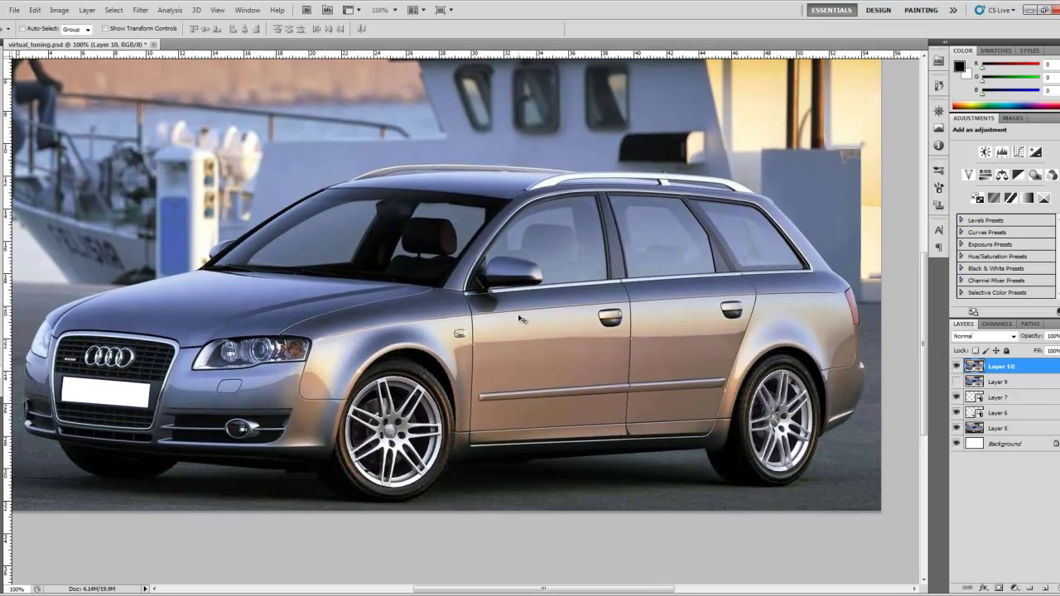
key("Down")
key("Down")
key("Down")
key("Down")
key("Down")
key("Down")
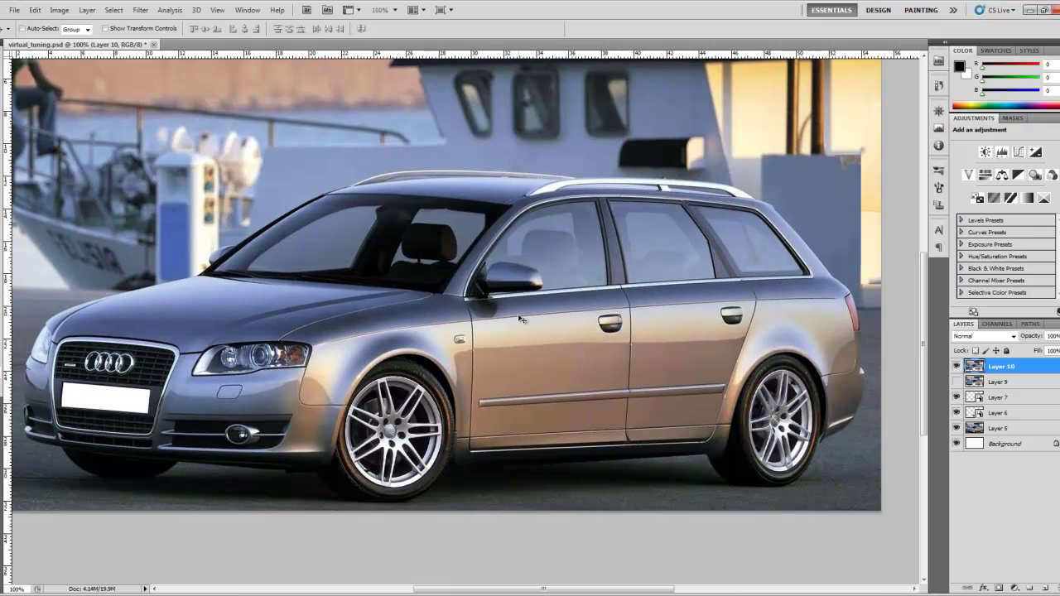
key("Down")
key("Down")
key("Down")
key("Down")
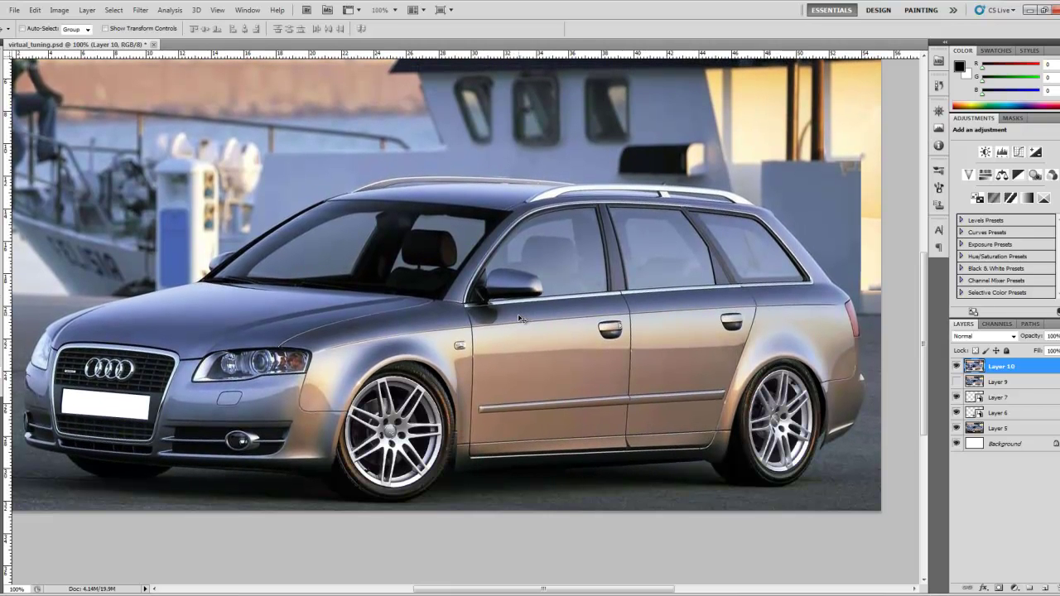
Inspect the lowered body up close around the front wheel, the sill and the rear wheel arch.
left_click_drag(486, 354, 542, 309)
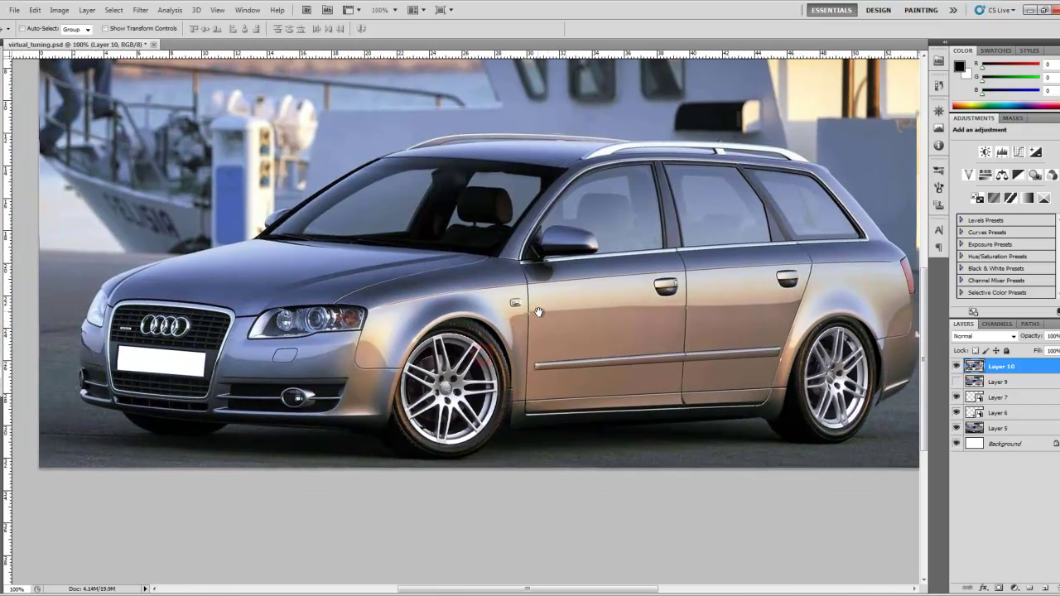
scroll(547, 339, "up", 5)
scroll(547, 340, "right", 1)
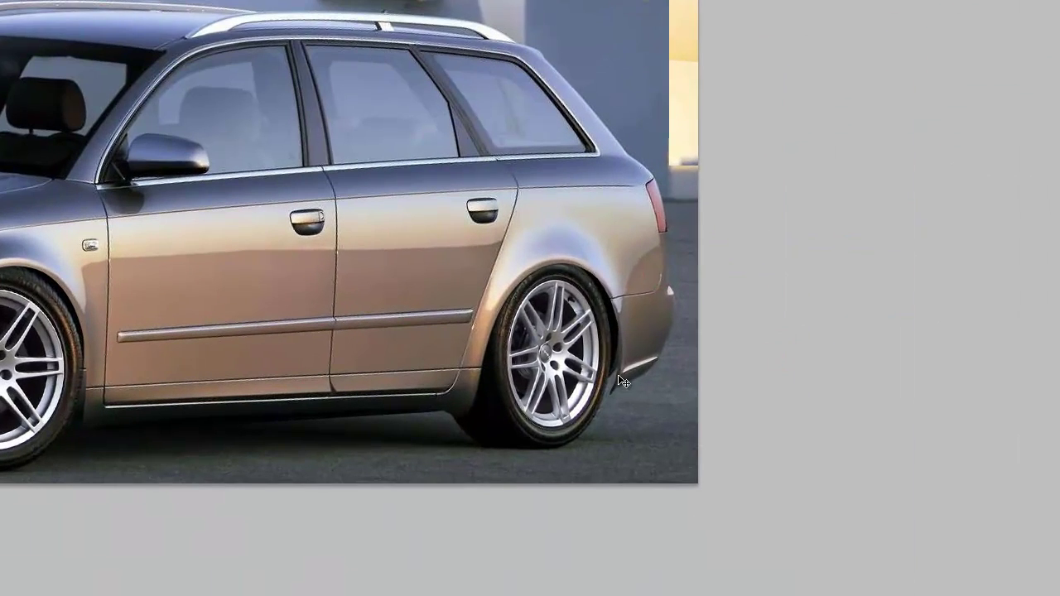
left_click_drag(190, 415, 295, 394)
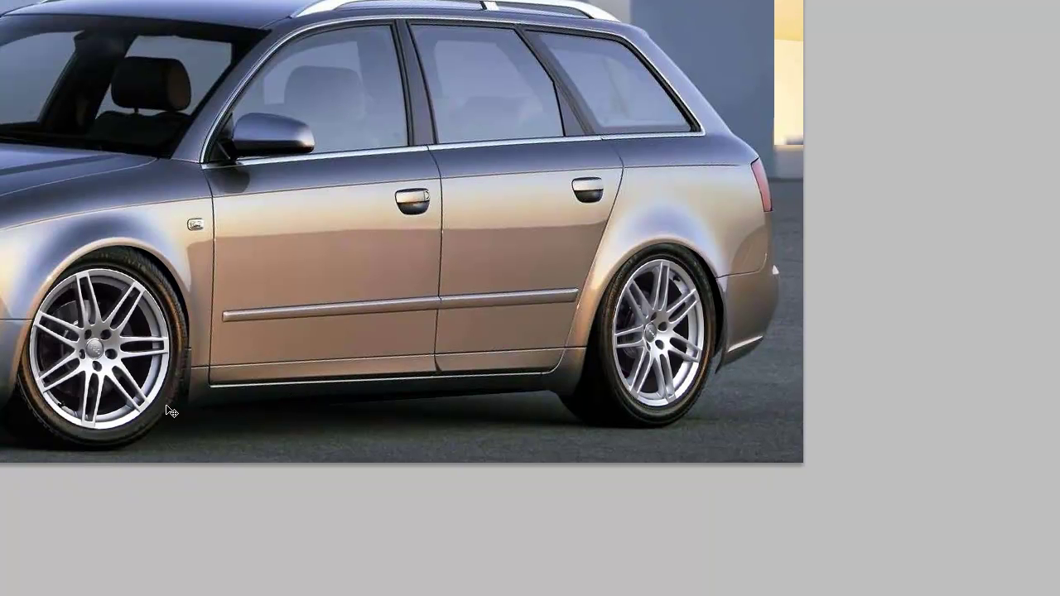
key("ctrl+plus")
left_click_drag(625, 430, 50, 414)
left_click_drag(314, 387, 426, 386)
left_click_drag(224, 386, 473, 342)
left_click_drag(696, 315, 558, 407)
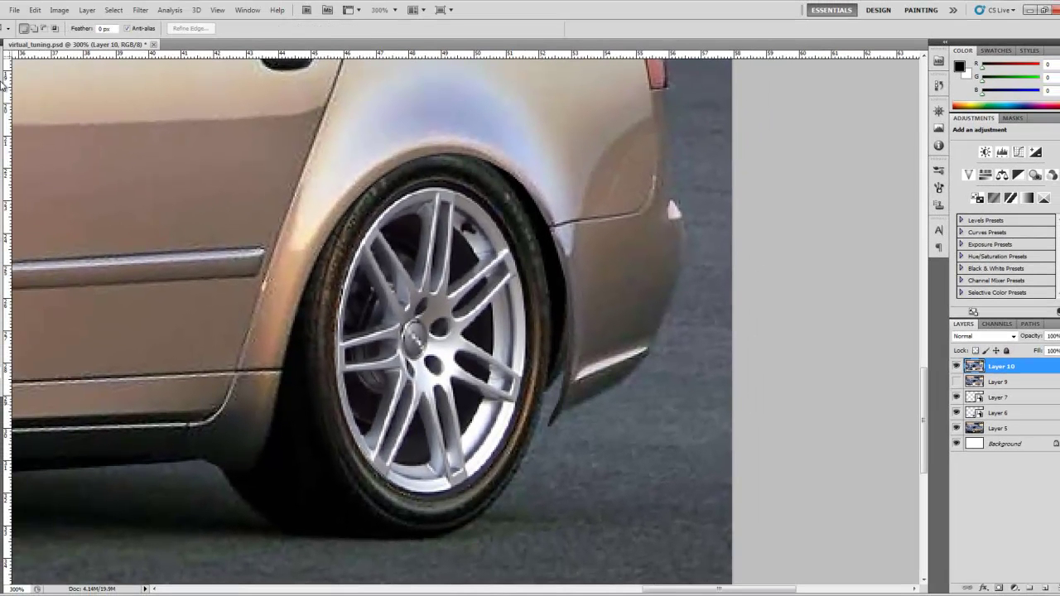
Outline the narrow gap between the rear tyre and the rear bumper with the Polygonal Lasso tool.
left_click_drag(4, 83, 50, 98)
left_click(566, 288)
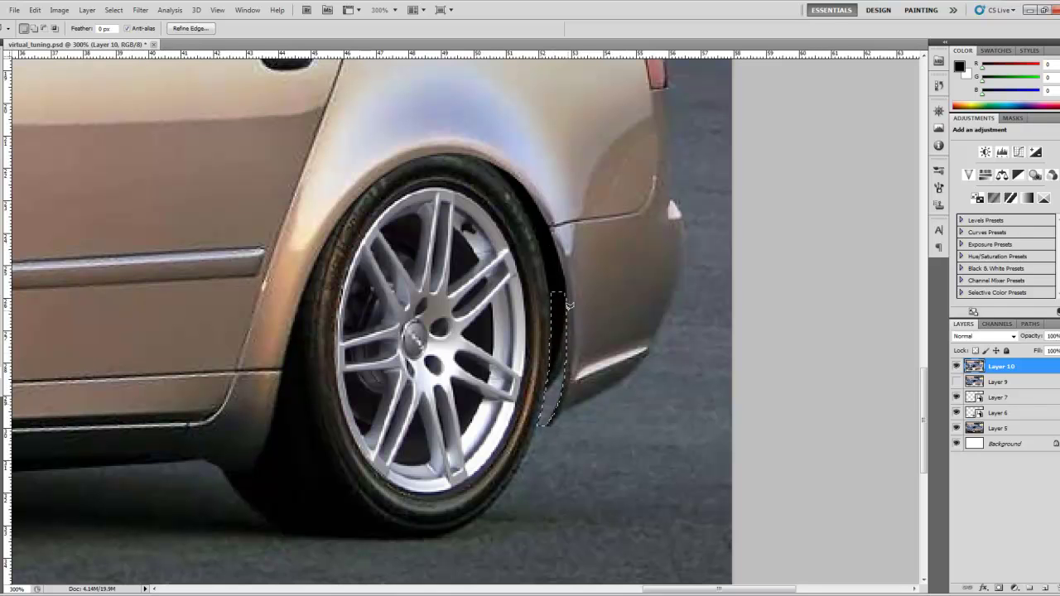
right_click(561, 358)
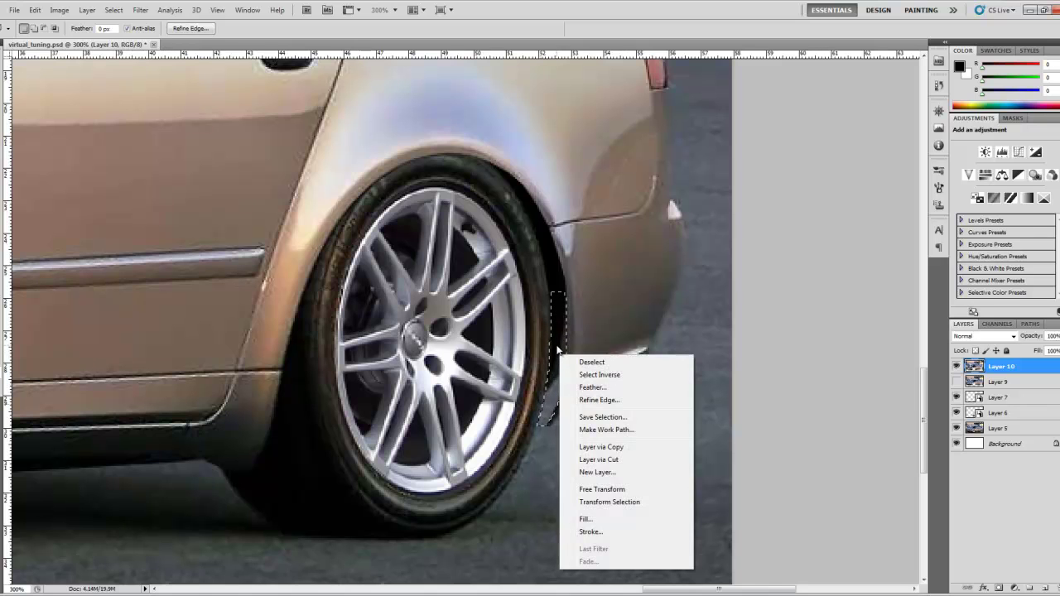
left_click(557, 349)
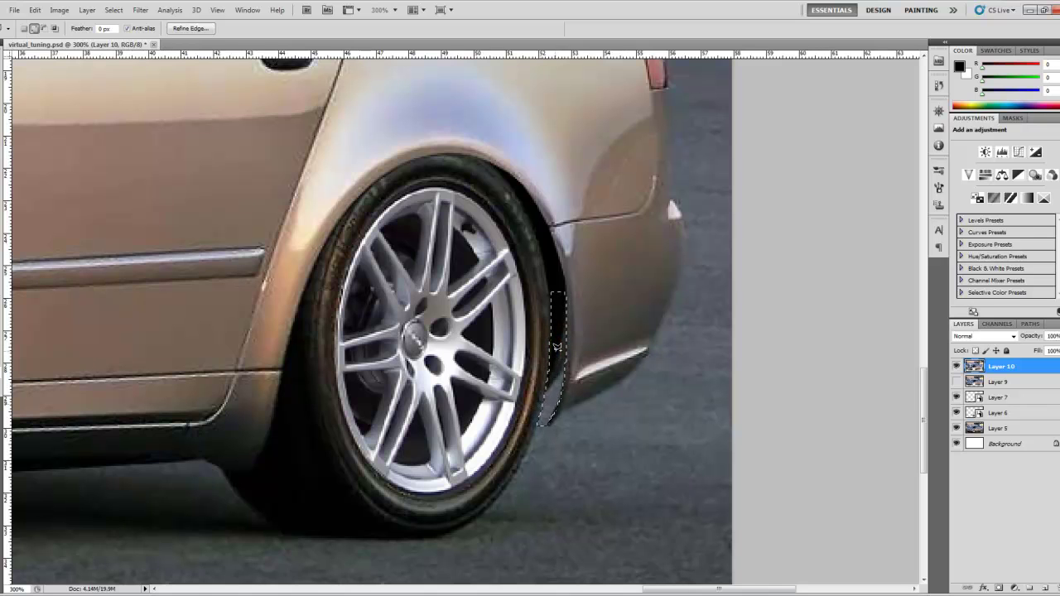
Try filling the selected gap behind the rear tyre with Black, deselect it, and revert to the unfilled selection.
key("shift+F5")
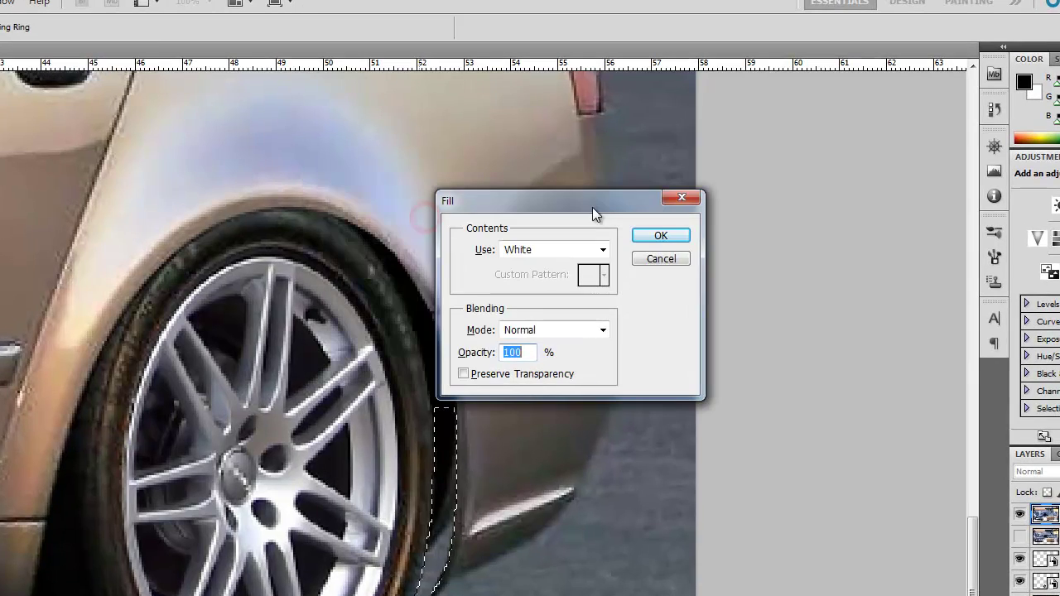
left_click(587, 247)
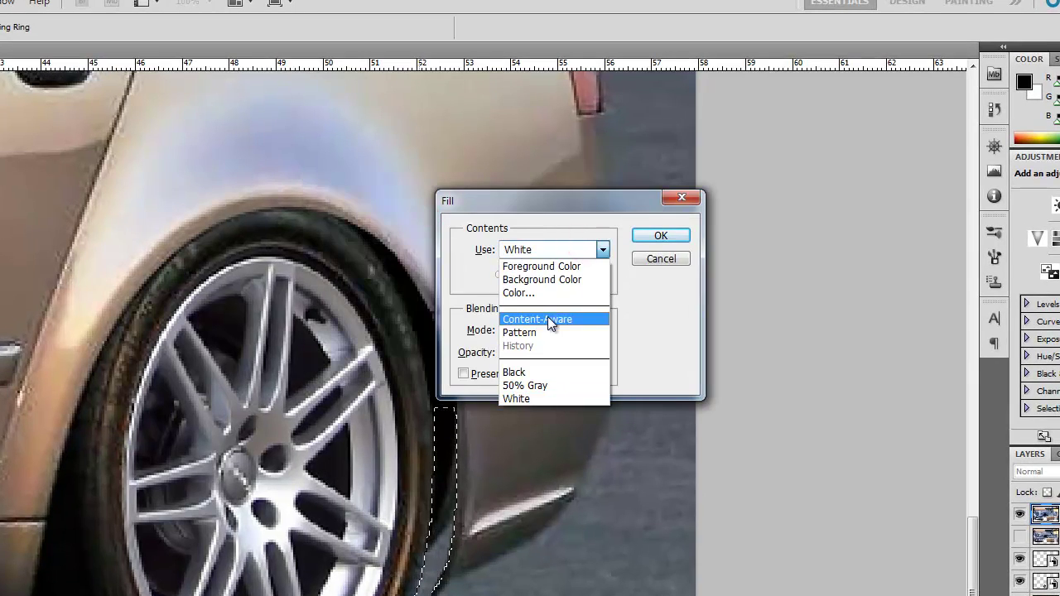
left_click(543, 373)
left_click(661, 235)
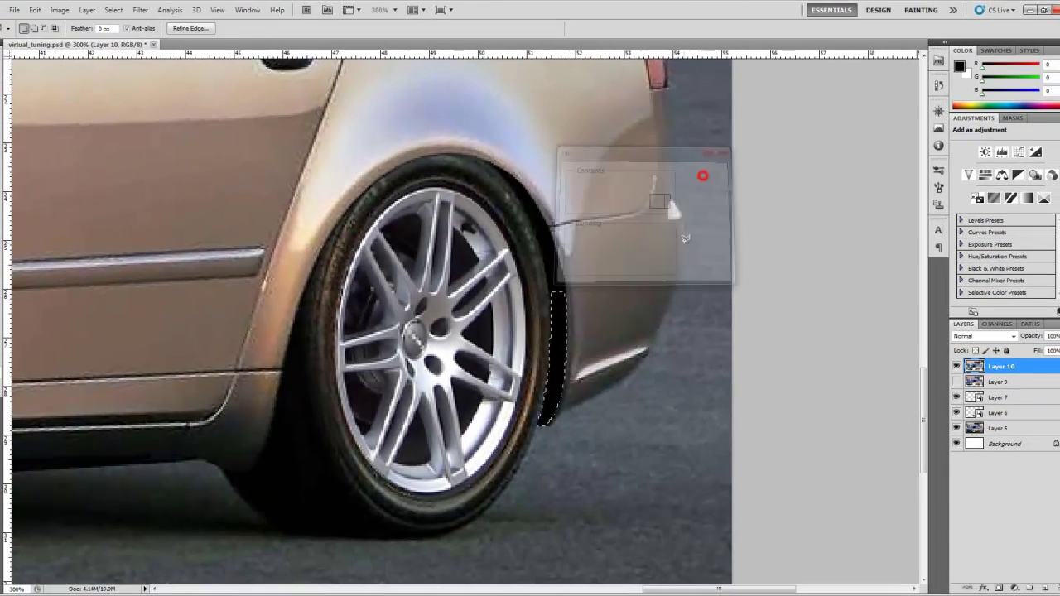
key("ctrl+d")
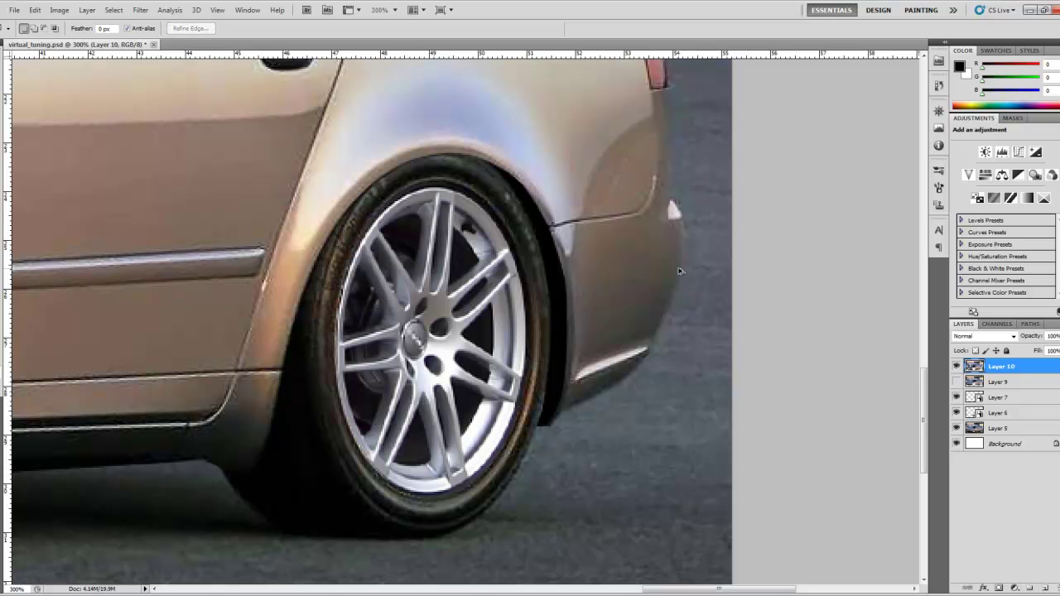
key("ctrl+shift+d")
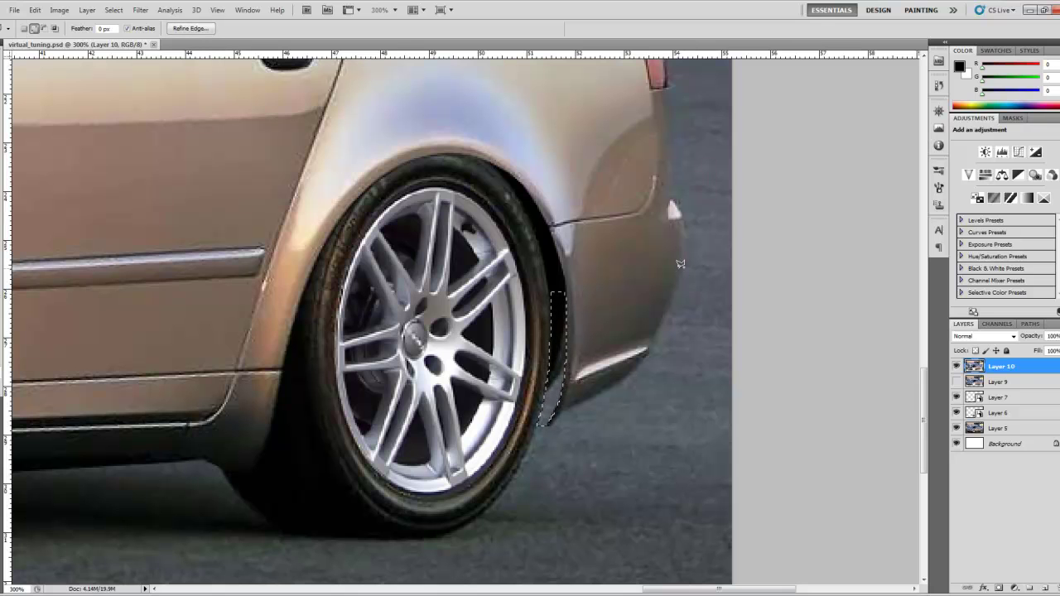
Fill the selected gap behind the rear tyre with a custom colour sampled from the wheel arch's dark shadow, #000000.
key("shift+F5")
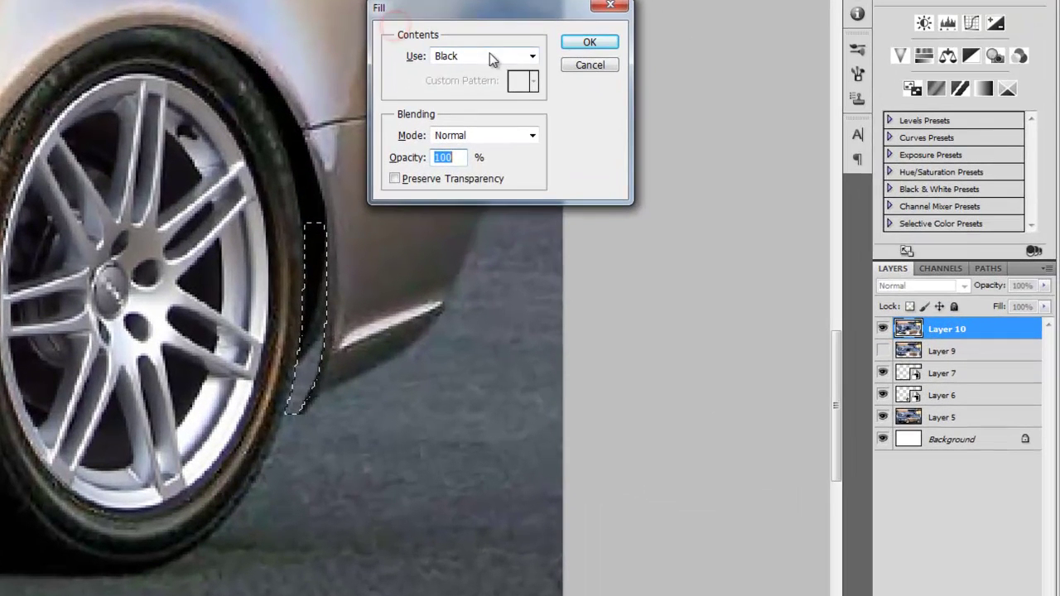
left_click(636, 182)
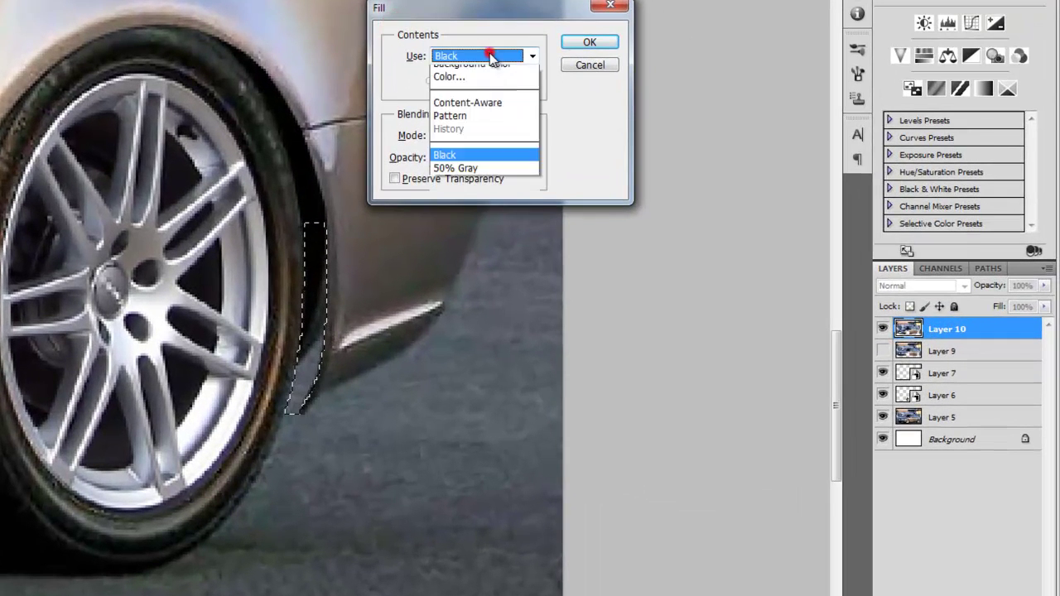
left_click(478, 100)
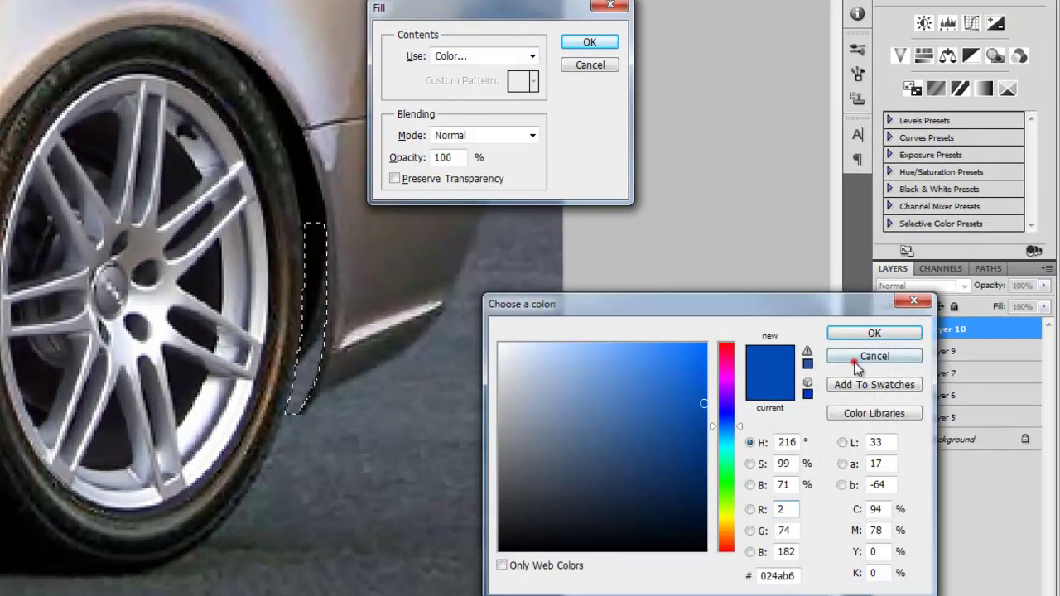
left_click(857, 368)
left_click(486, 56)
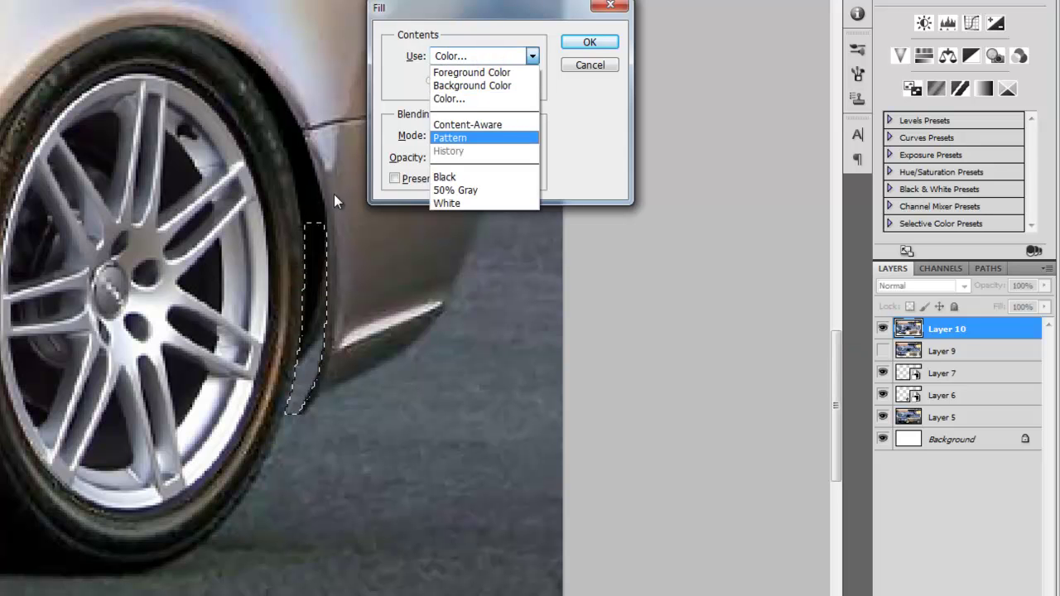
left_click(449, 99)
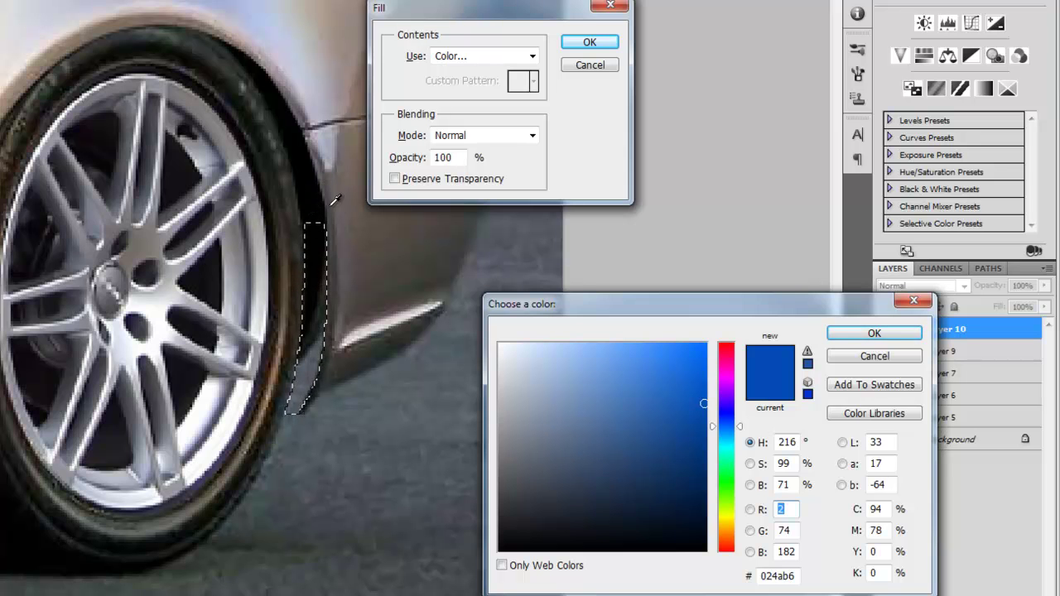
left_click(861, 357)
left_click(485, 55)
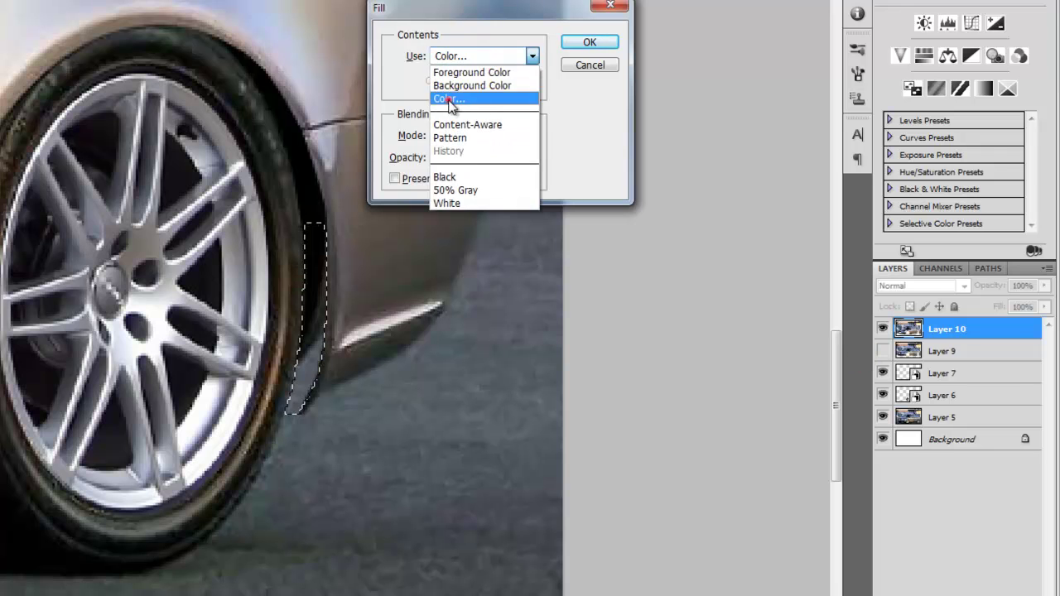
left_click(450, 99)
mouse_move(651, 414)
left_mouse_down()
mouse_move(516, 425)
mouse_move(516, 502)
mouse_move(551, 492)
left_mouse_up()
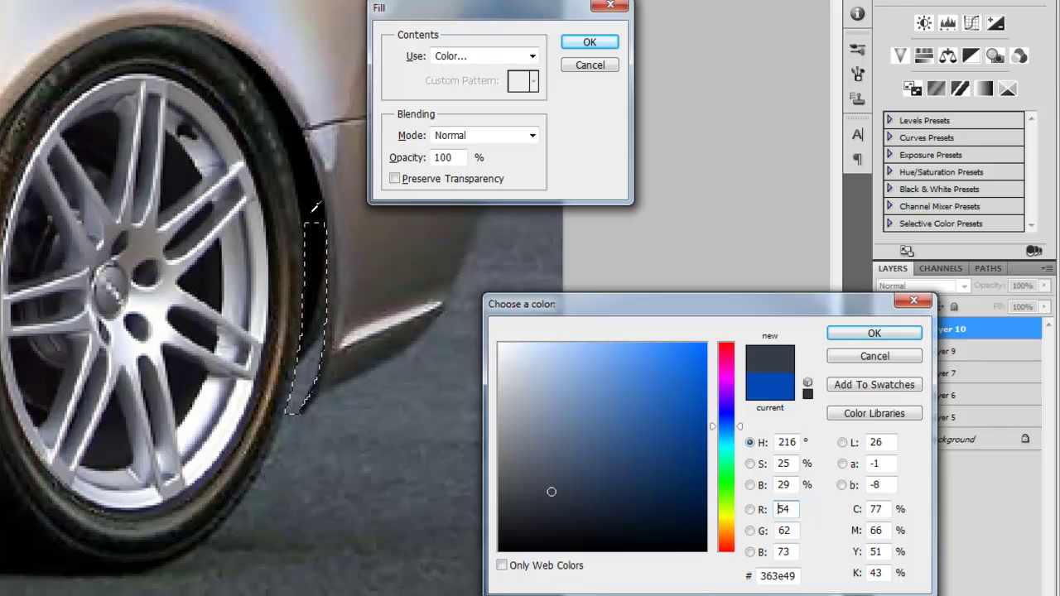
left_click(310, 214)
left_click(313, 249)
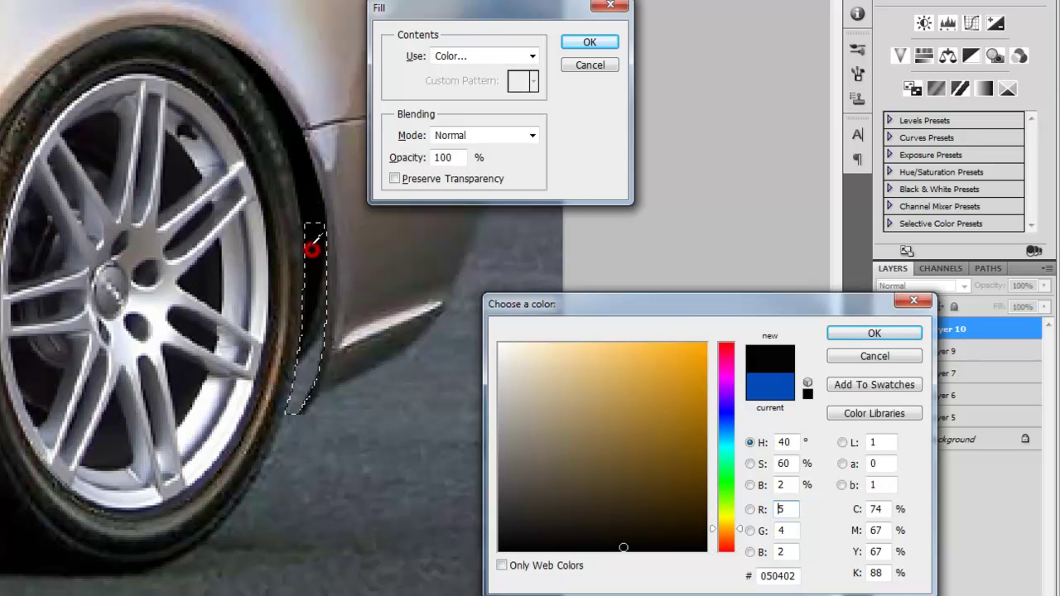
left_click(319, 204)
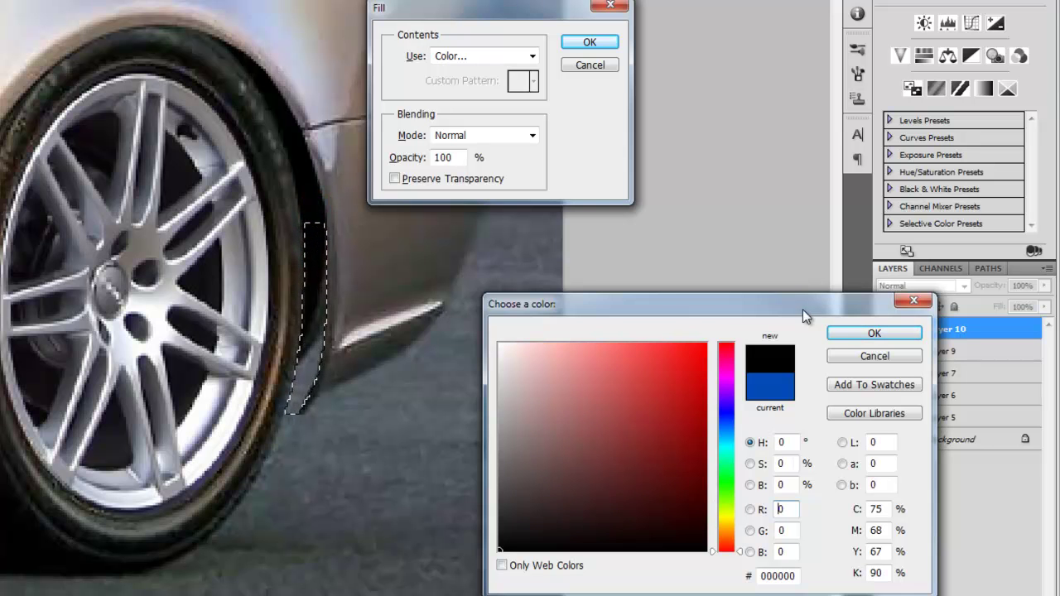
left_click(875, 332)
left_click(589, 42)
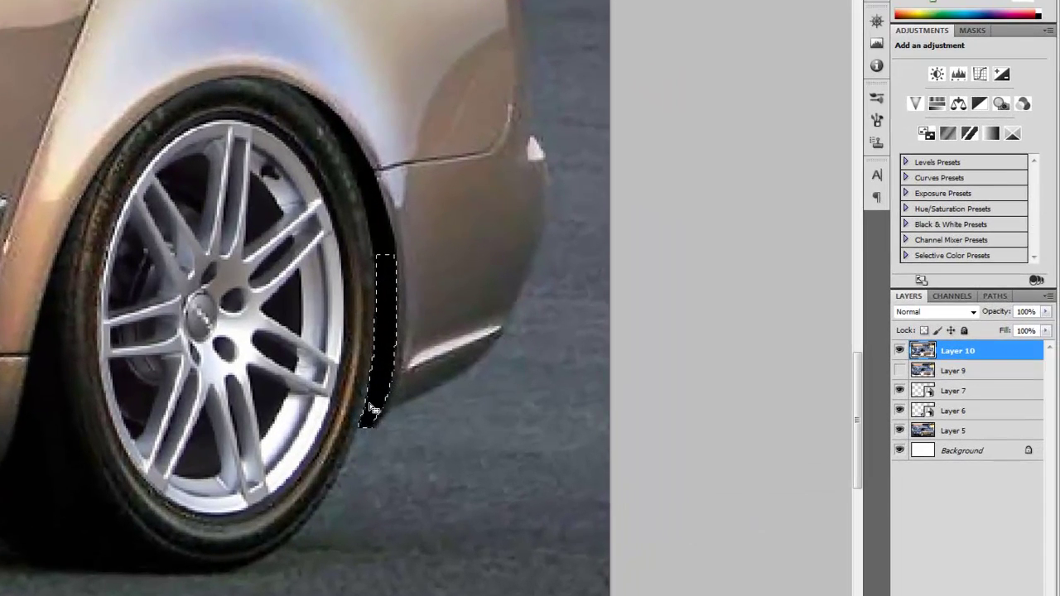
Deselect the filled gap between the rear tyre and the bumper.
right_click(385, 336)
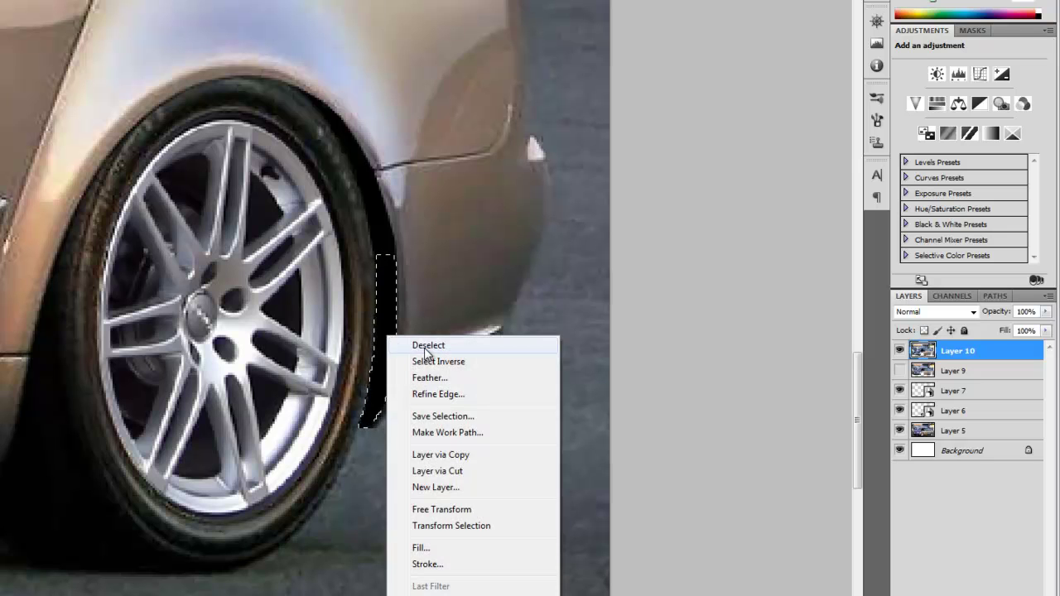
left_click(426, 347)
right_click(389, 329)
left_click(409, 334)
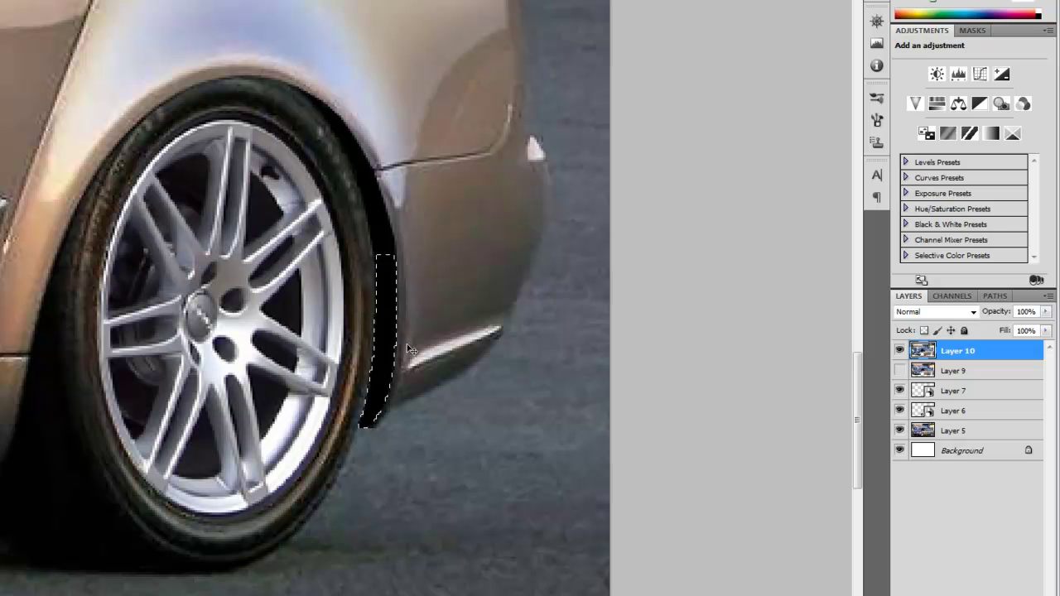
key("ctrl+d")
Trim the lower tip of the black fill behind the rear tyre using a Polygonal Lasso selection, and clear the selection.
left_click_drag(367, 467, 251, 395)
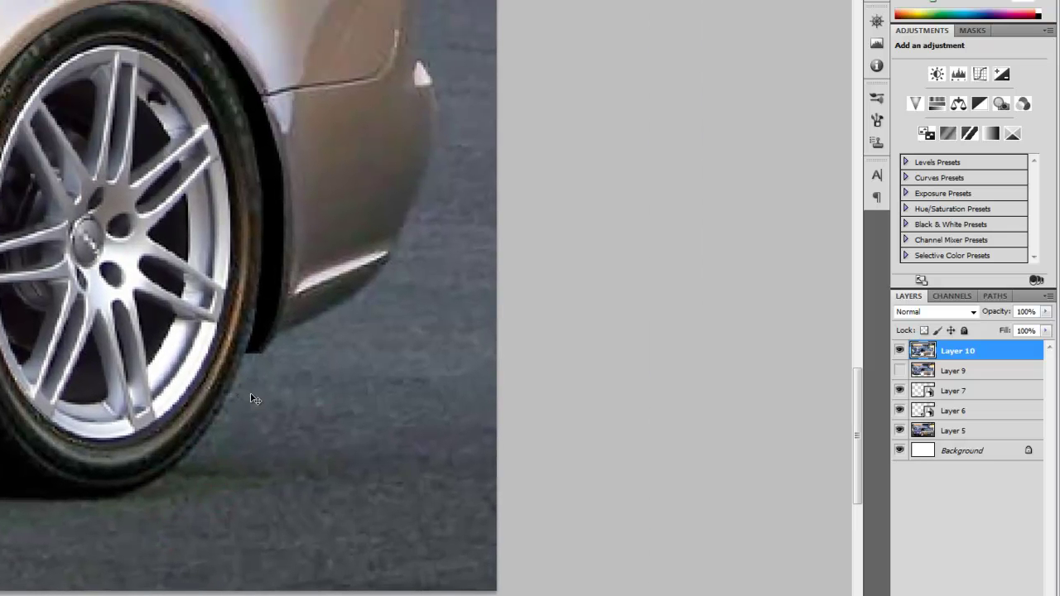
scroll(255, 400, "up", 1)
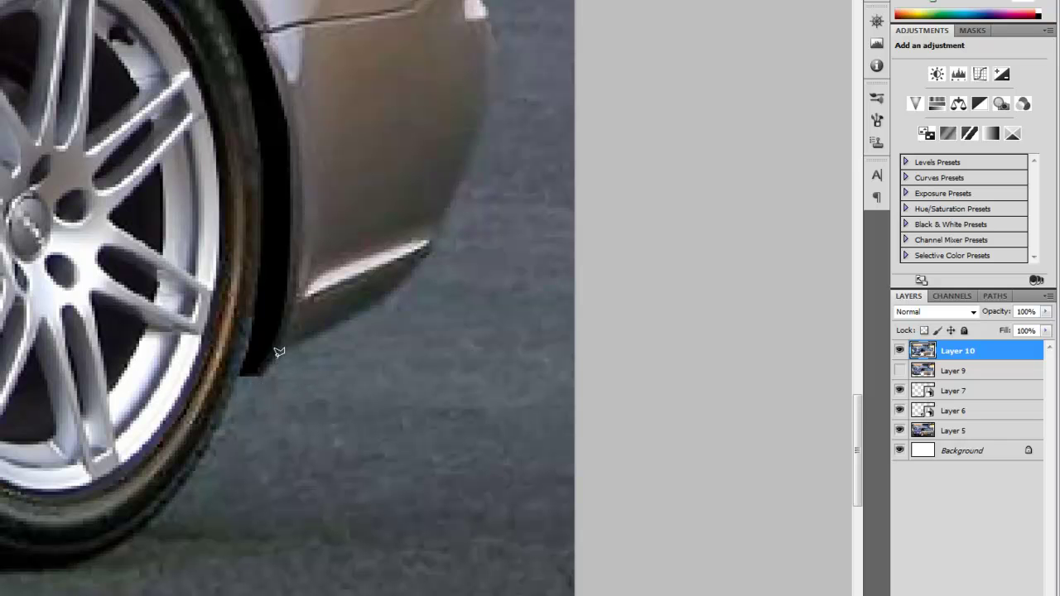
left_click(217, 386)
left_click(248, 427)
double_click(384, 389)
key("ctrl+d")
Check the retouched rear wheel arch against the whole car and again in close-up.
scroll(390, 401, "up", 1)
key("ctrl+minus")
key("ctrl+minus")
key("ctrl+minus")
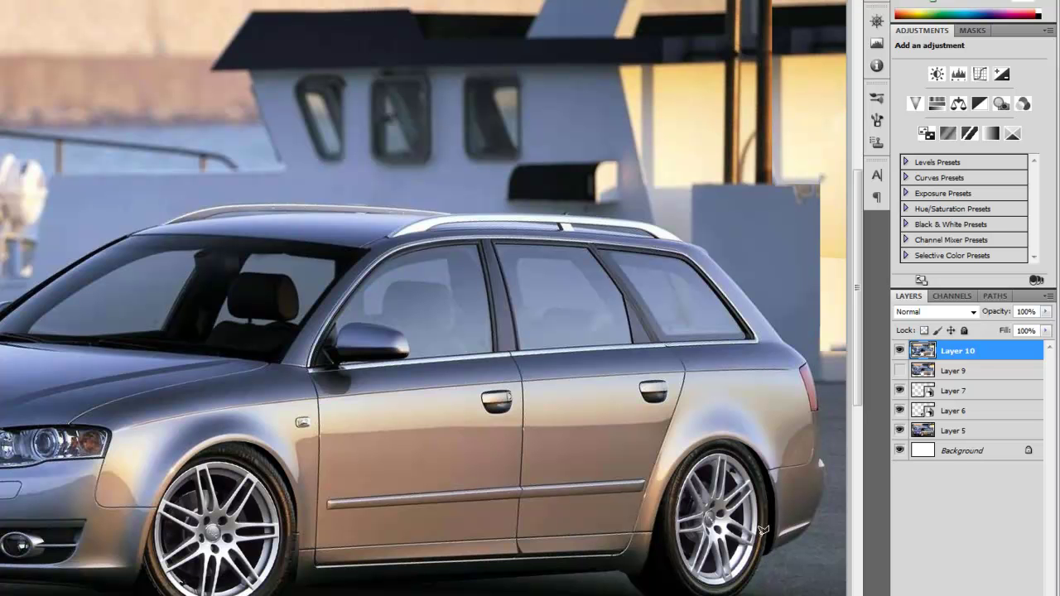
scroll(722, 525, "down", 2)
scroll(585, 409, "up", 4)
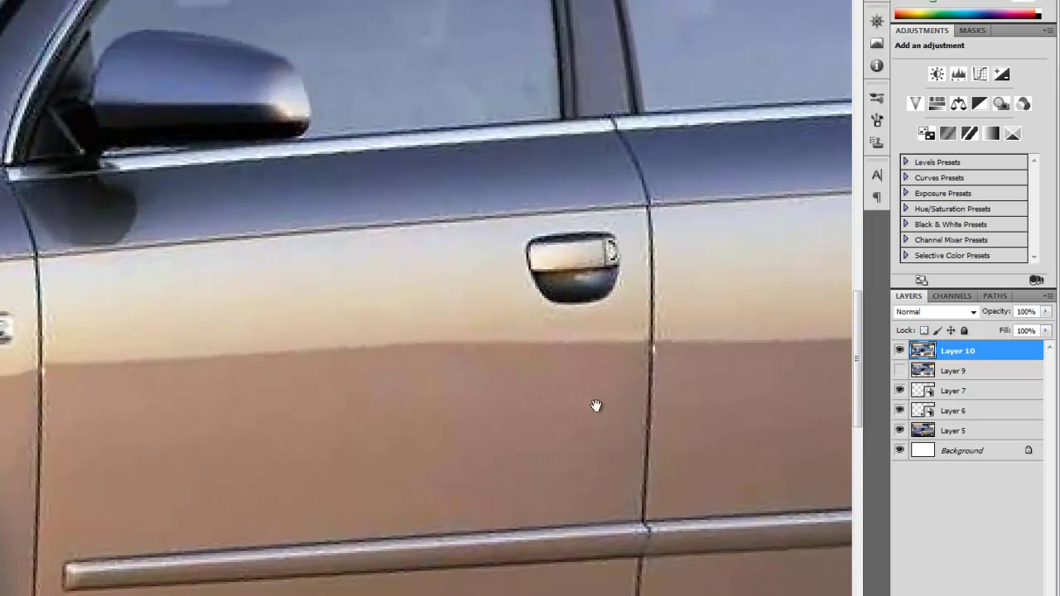
left_click_drag(586, 410, 232, 47)
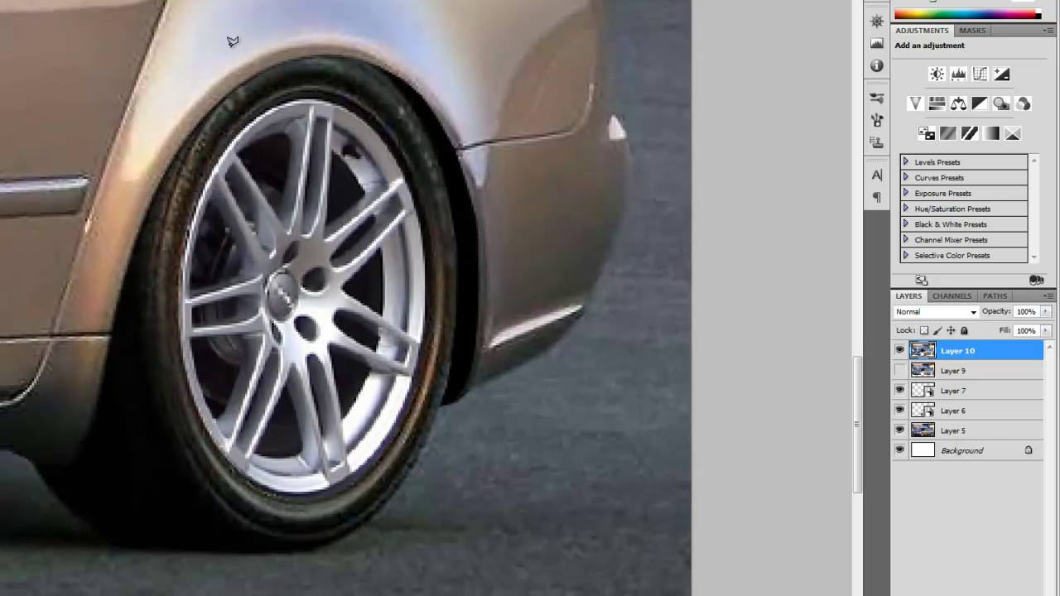
Add a new empty layer above Layer 10 for shading the rear wheel arch.
scroll(235, 52, "up", 1)
scroll(248, 62, "down", 1)
scroll(310, 47, "up", 2)
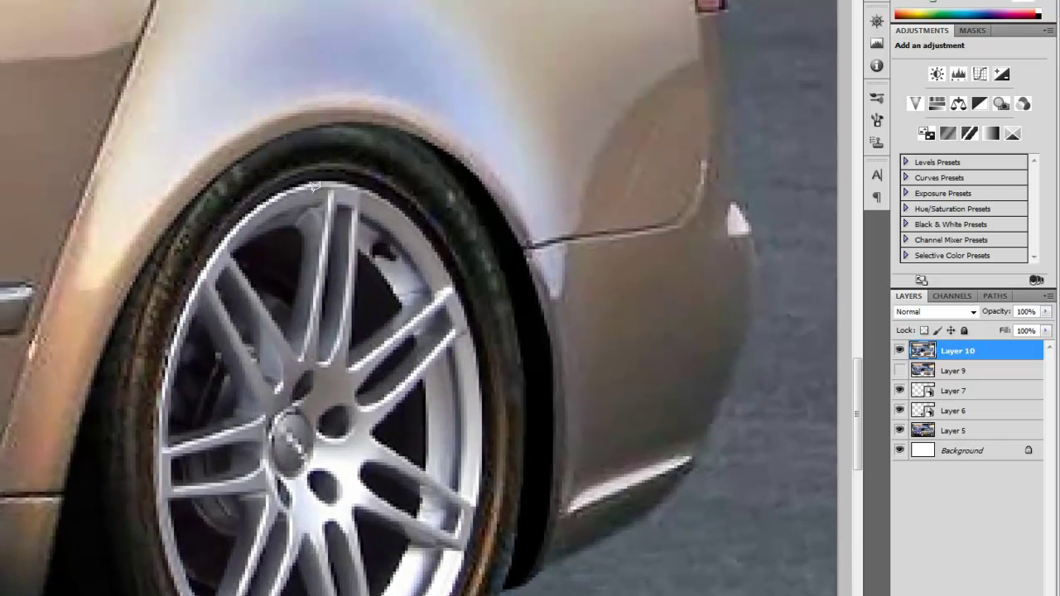
scroll(322, 189, "up", 2)
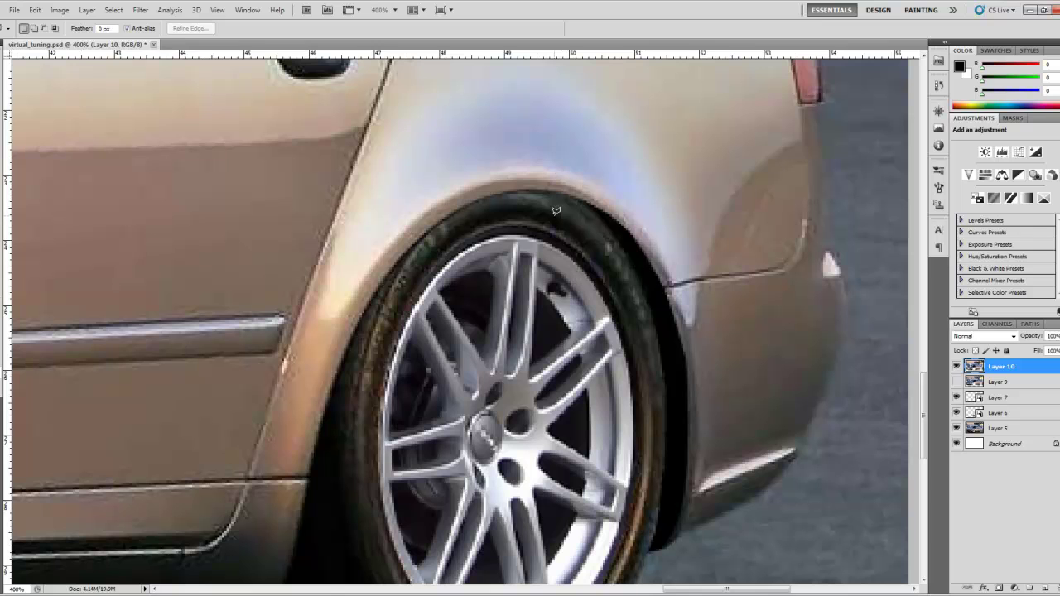
left_click(1046, 589)
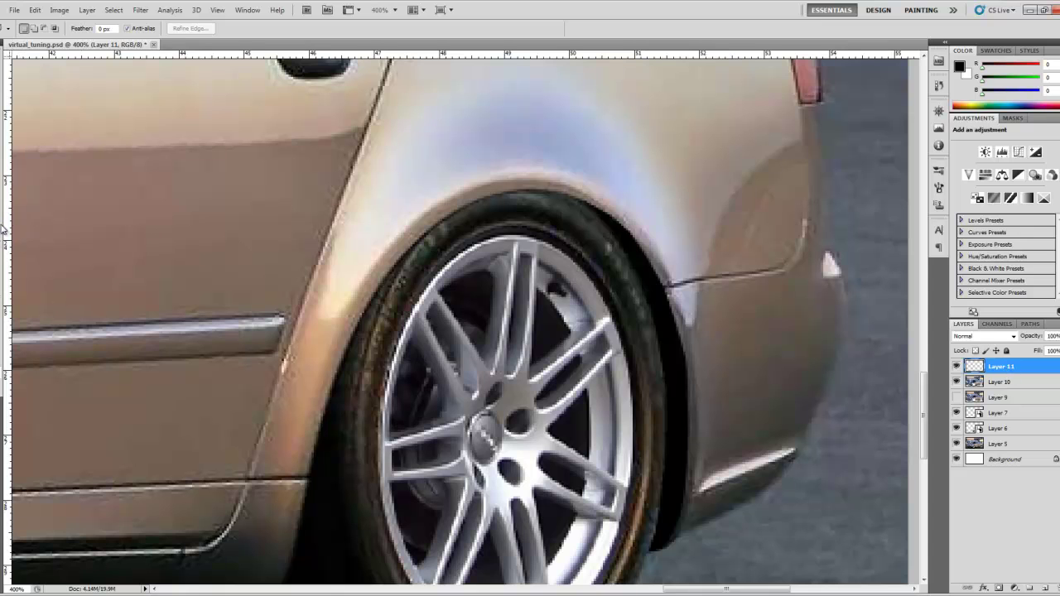
Choose the Brush tool and set it to a soft 32 px tip with 0% hardness.
left_click(5, 155)
left_click(26, 157)
left_click(5, 156)
left_click(20, 157)
left_click(3, 156)
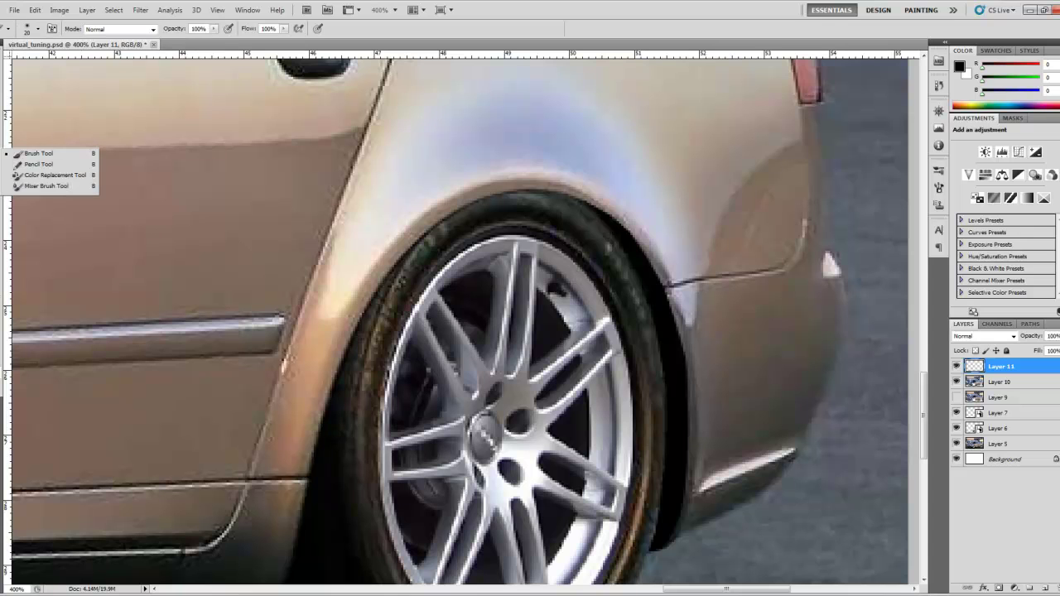
left_click(18, 158)
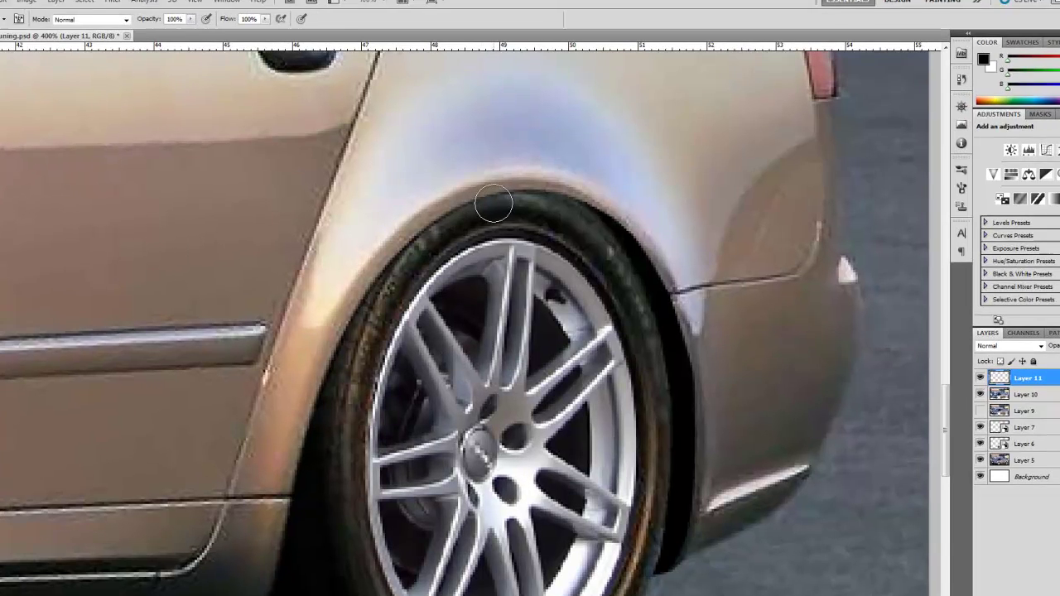
right_click(494, 204)
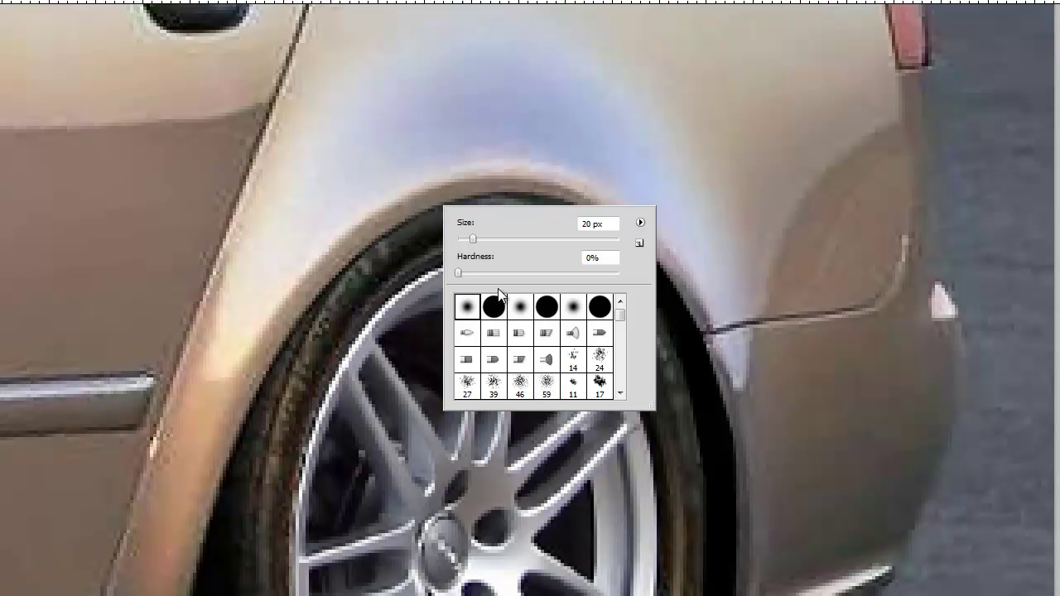
left_click(458, 273)
left_click(475, 238)
left_click_drag(475, 239, 499, 238)
left_click(459, 273)
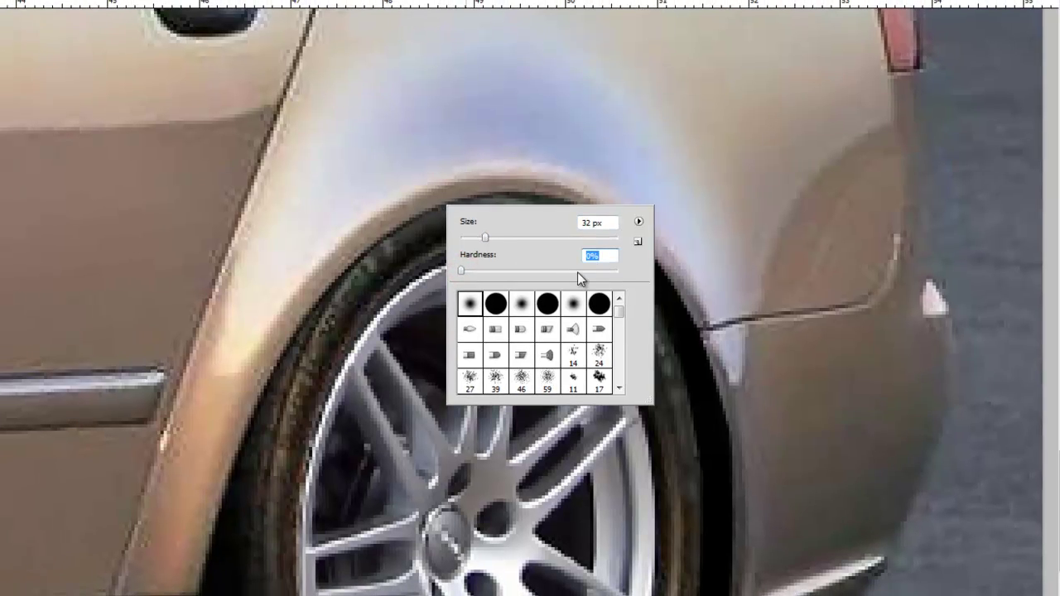
left_click(398, 231)
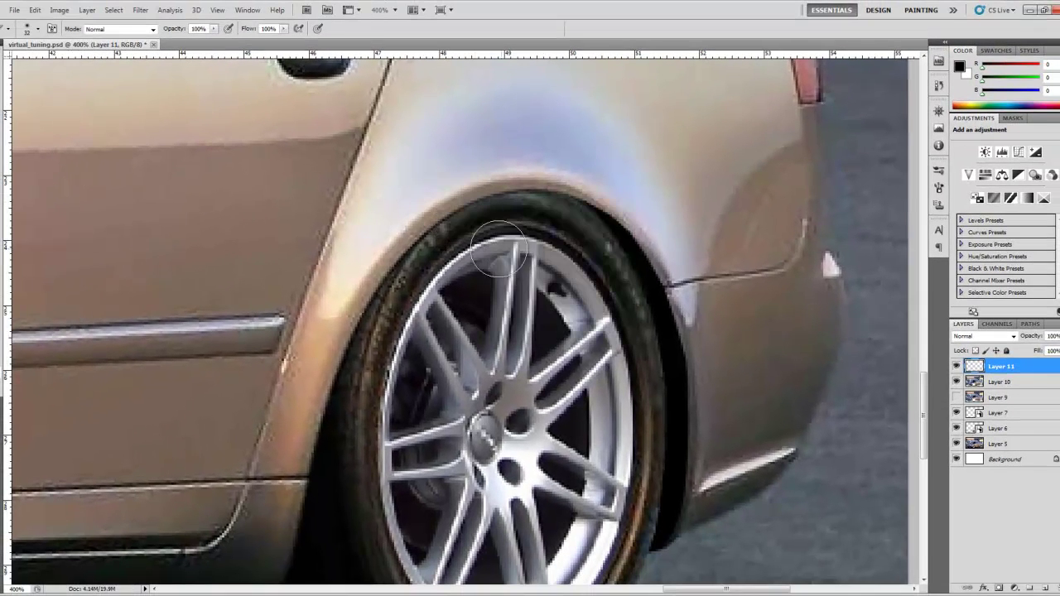
Try painting a soft black shadow along the top of the rear wheel arch, and undo the strokes.
mouse_move(503, 174)
left_mouse_down()
mouse_move(455, 198)
mouse_move(407, 237)
mouse_move(496, 193)
mouse_move(629, 237)
mouse_move(517, 189)
mouse_move(444, 194)
mouse_move(402, 221)
left_mouse_up()
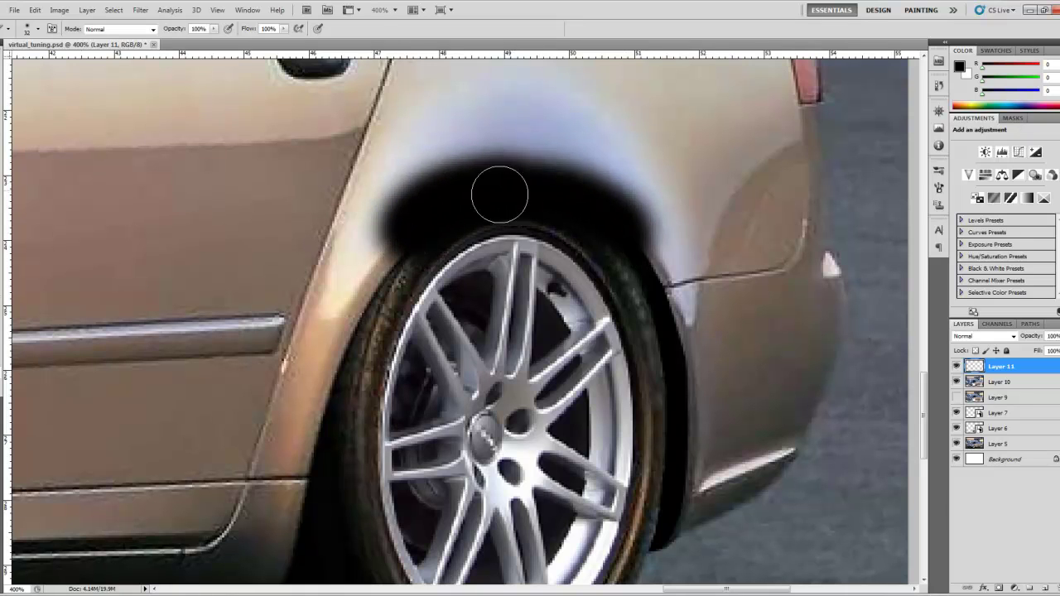
key("ctrl+alt+z")
key("ctrl+alt+z")
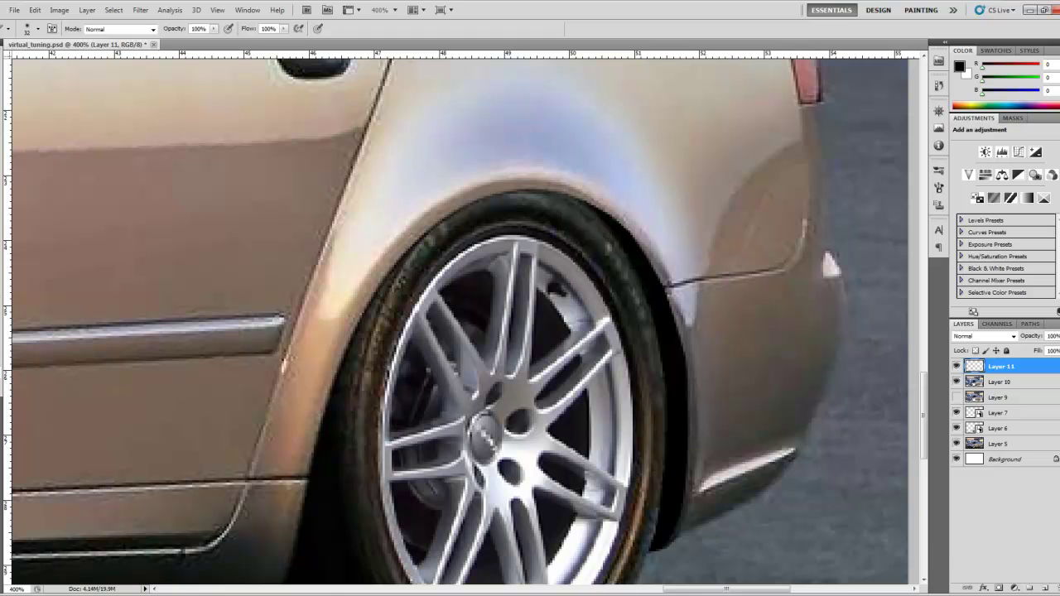
left_click(4, 369)
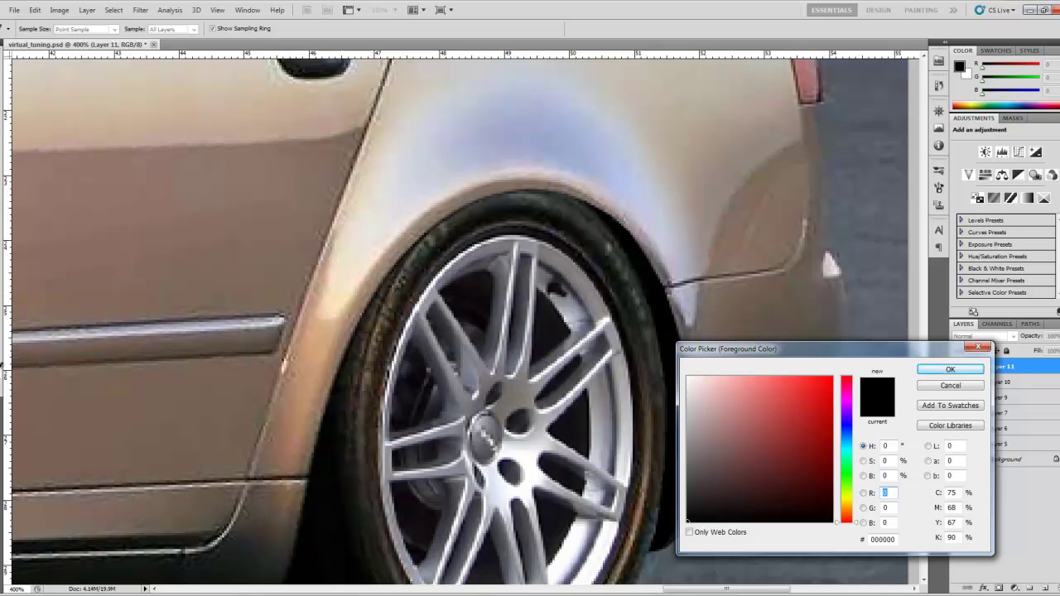
left_click(950, 370)
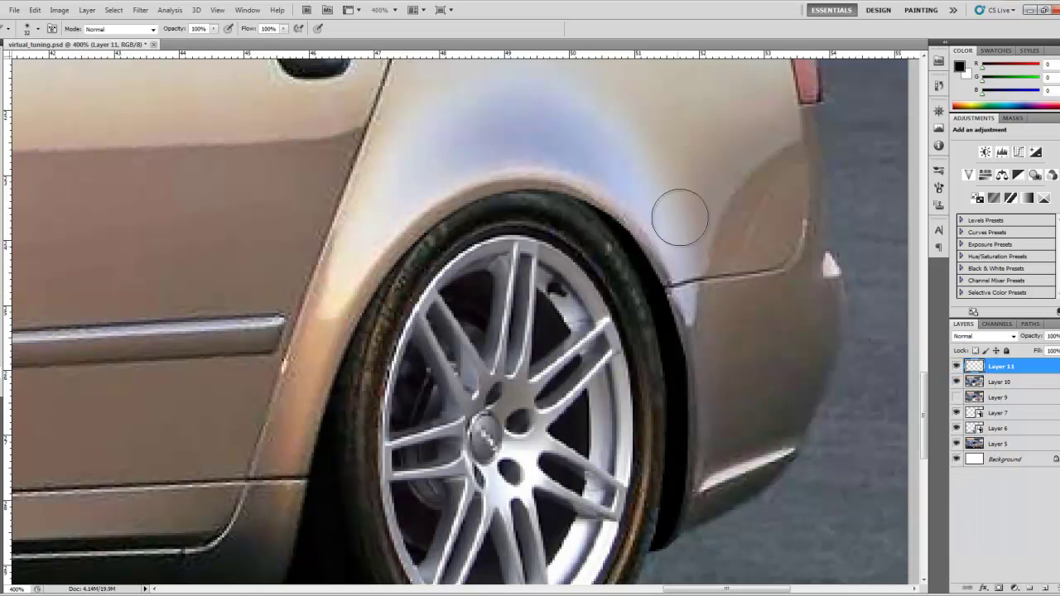
Add a new empty layer directly above Layer 7, beneath the car body layer.
left_click(1002, 412)
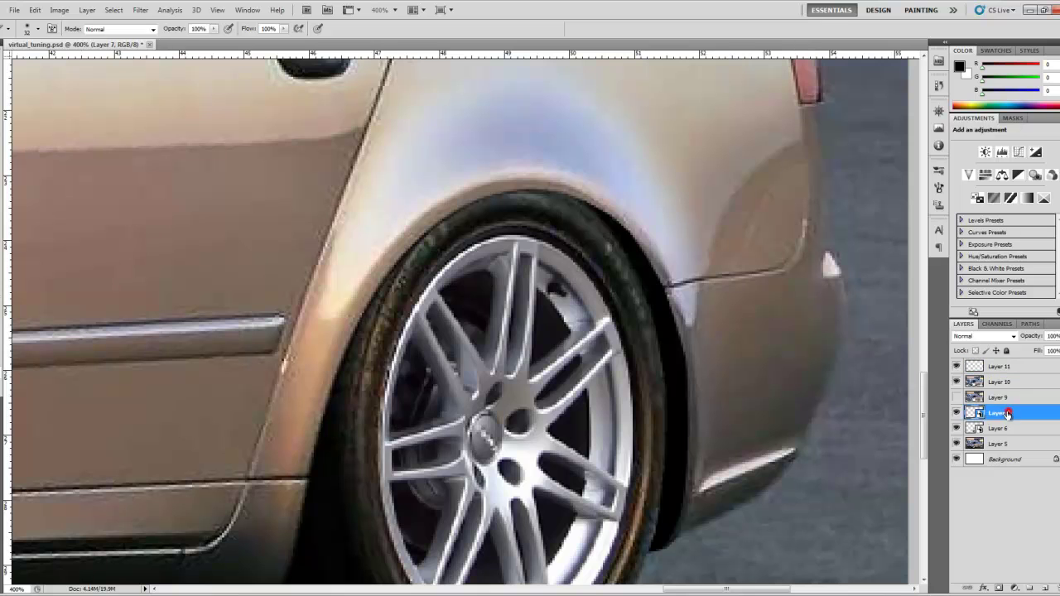
left_click(956, 413)
left_click(957, 412)
left_click(1045, 588)
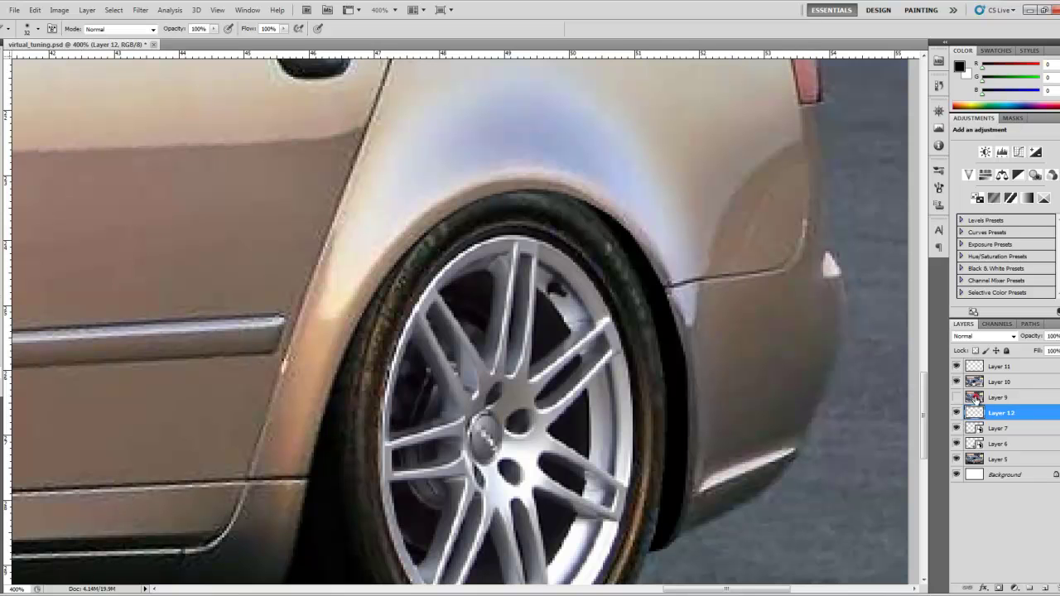
Delete the hidden Layer 9 and make the empty Layer 12 below the body layer active.
left_click(975, 398)
key("Delete")
left_click(976, 383)
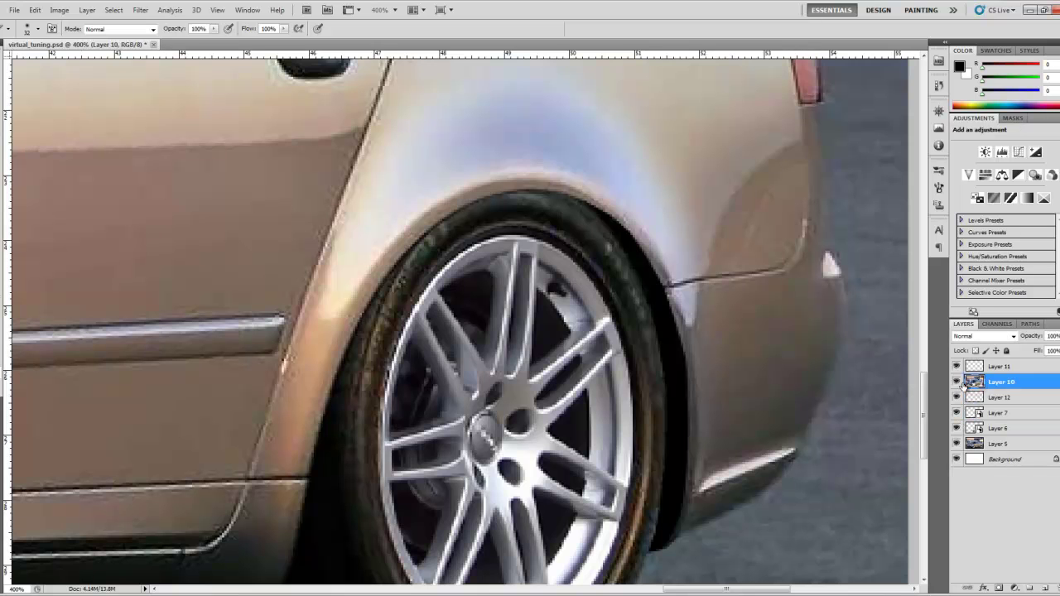
left_click(957, 382)
left_click(957, 382)
left_click(957, 412)
left_click(958, 412)
left_click(974, 398)
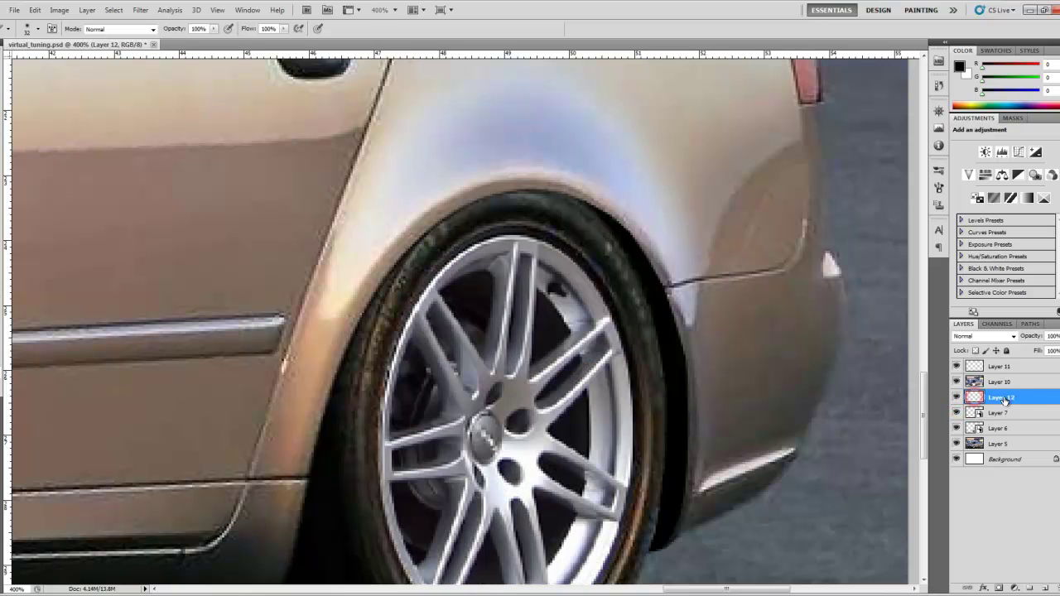
Paint a soft black shadow over the rear tyre's upper edge, following the inside of the wheel arch.
left_click(623, 235)
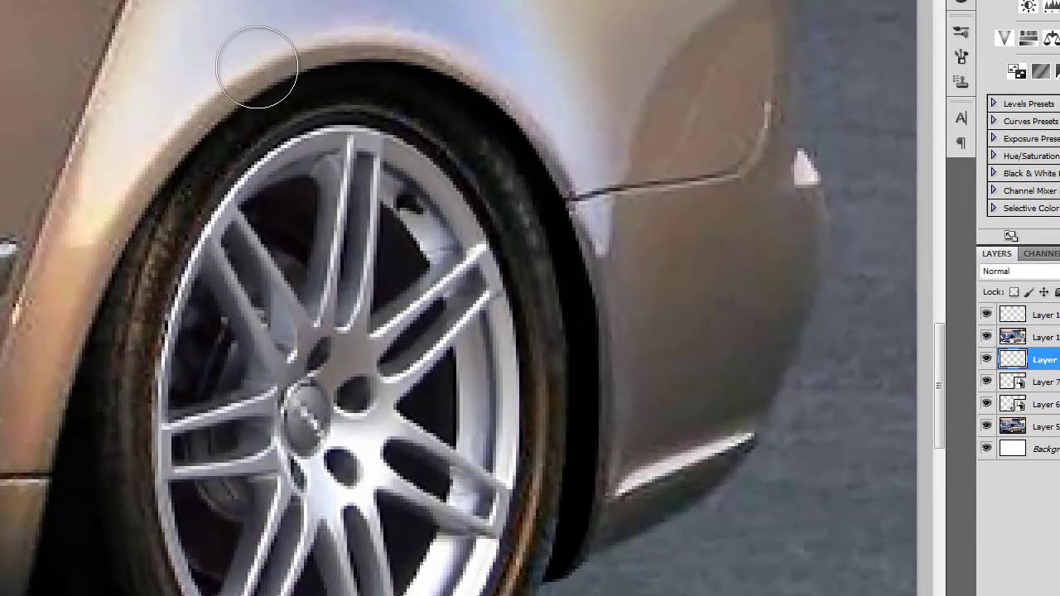
mouse_move(257, 66)
left_mouse_down()
mouse_move(496, 99)
mouse_move(591, 224)
mouse_move(473, 94)
mouse_move(276, 51)
left_mouse_up()
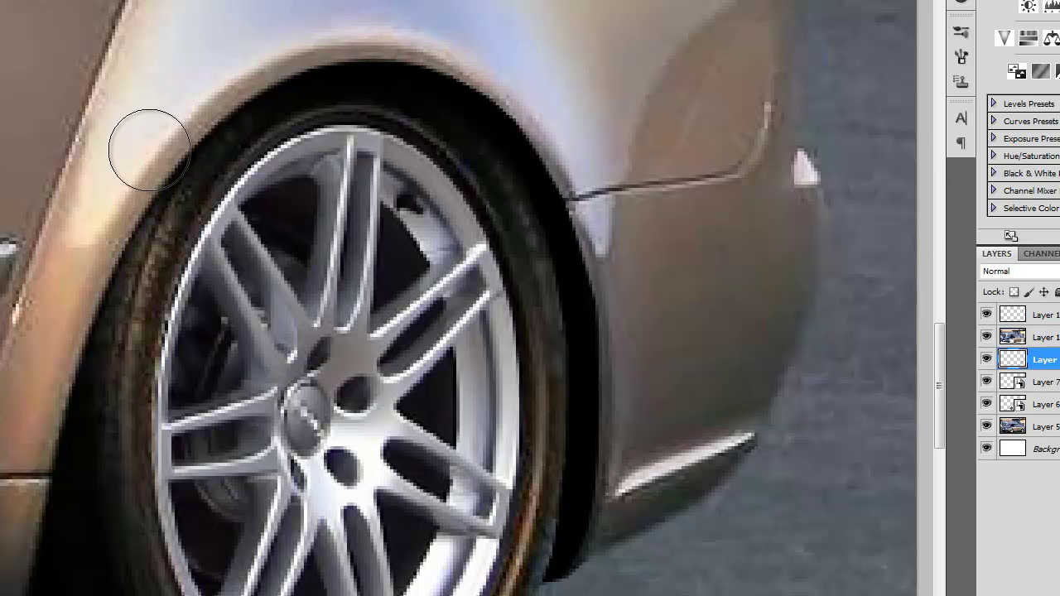
left_click_drag(102, 227, 117, 199)
mouse_move(152, 126)
left_mouse_down()
mouse_move(81, 203)
mouse_move(70, 240)
left_mouse_up()
left_click_drag(104, 198, 96, 241)
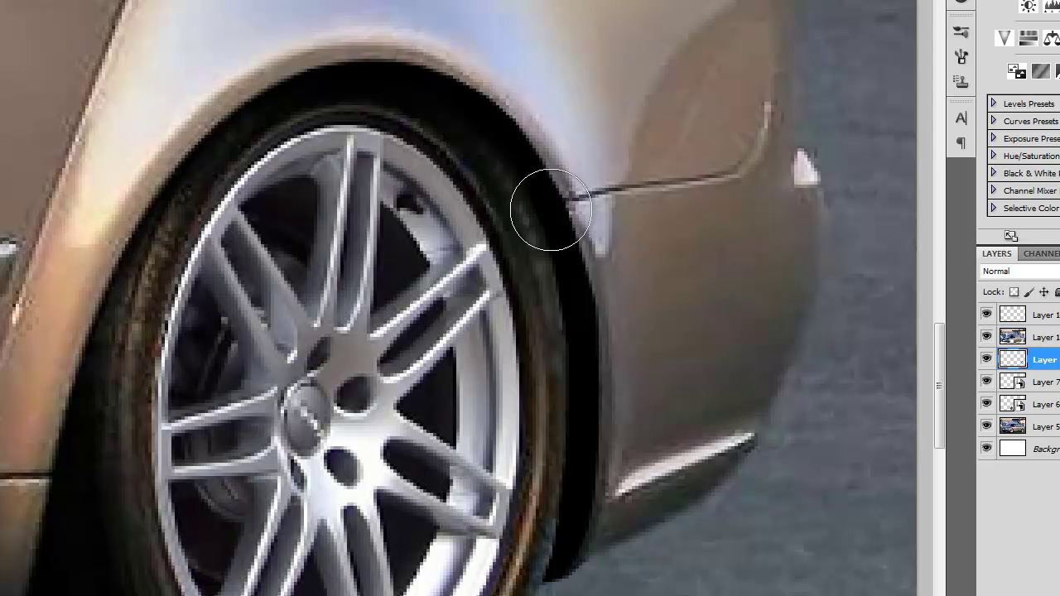
Compare the rear wheel arch with and without the painted shadow layer, both in close-up and on the whole car.
key("ctrl+minus")
key("ctrl+minus")
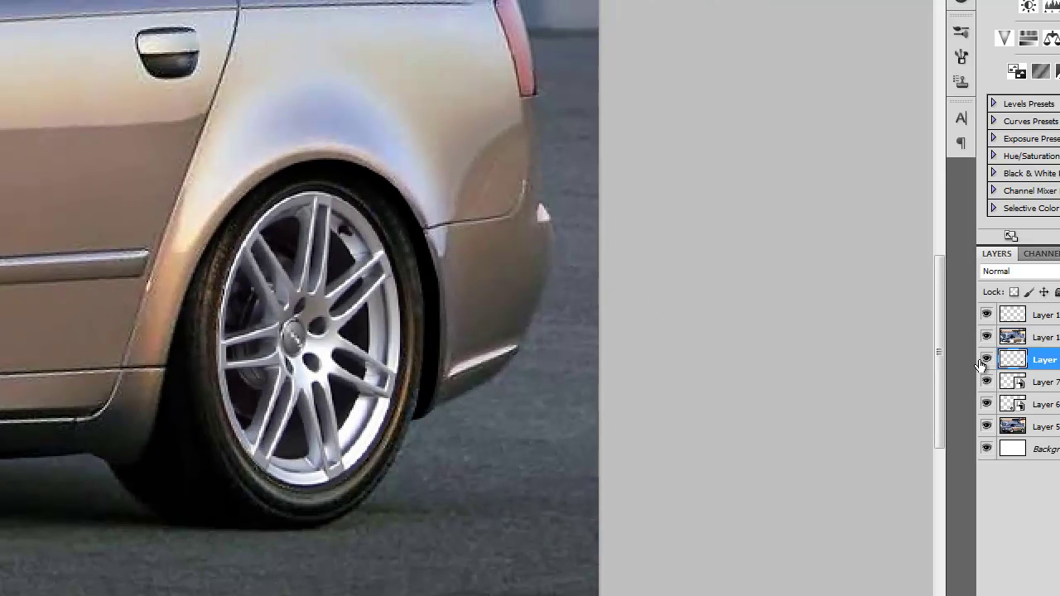
left_click(985, 360)
left_click(984, 360)
left_click_drag(248, 267, 487, 233)
key("ctrl+minus")
left_click(986, 360)
left_click(986, 360)
left_click_drag(691, 475, 698, 341)
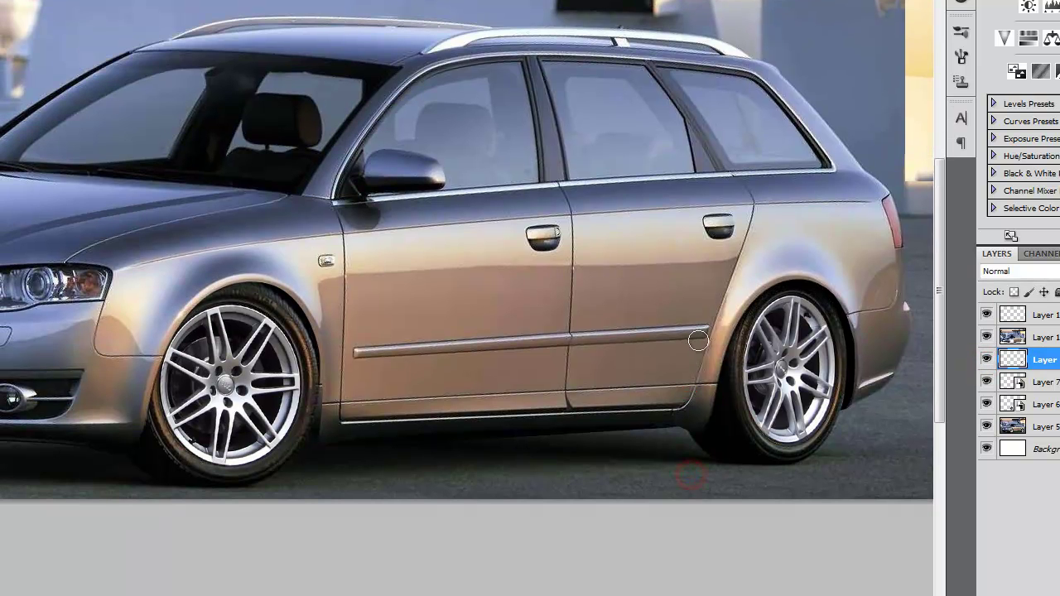
Select the narrow gap between the front tyre and the sill behind it with the Polygonal Lasso.
key("ctrl+plus")
left_click_drag(538, 456, 452, 197)
key("ctrl+plus")
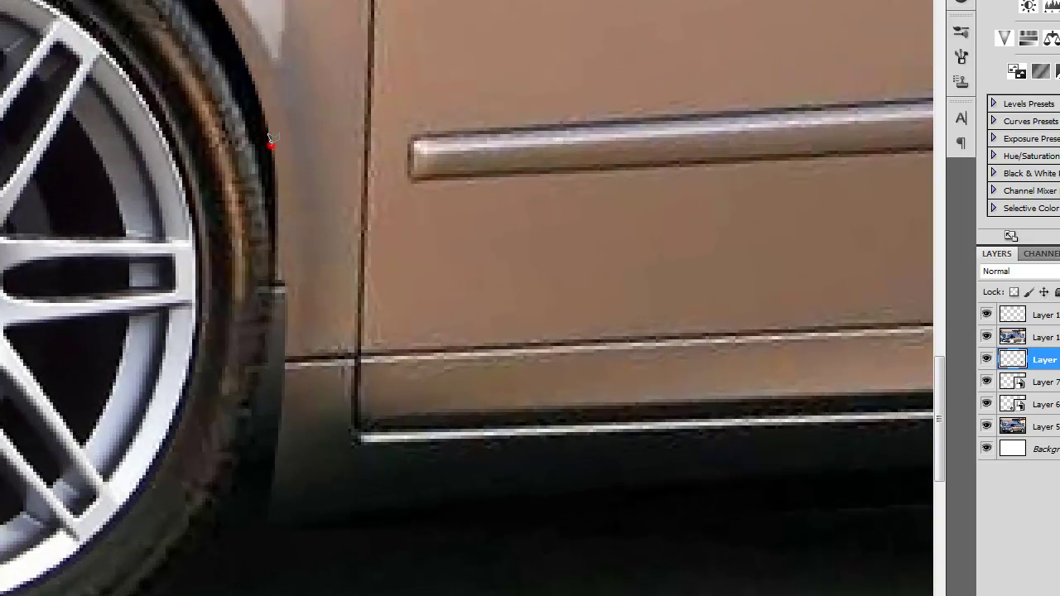
left_click(277, 208)
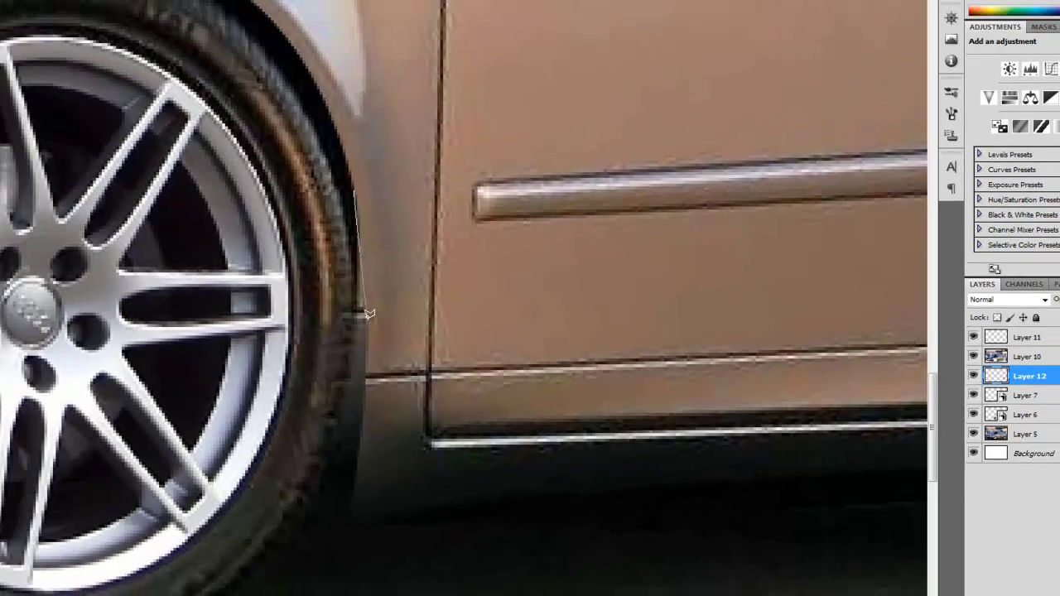
left_click(345, 311)
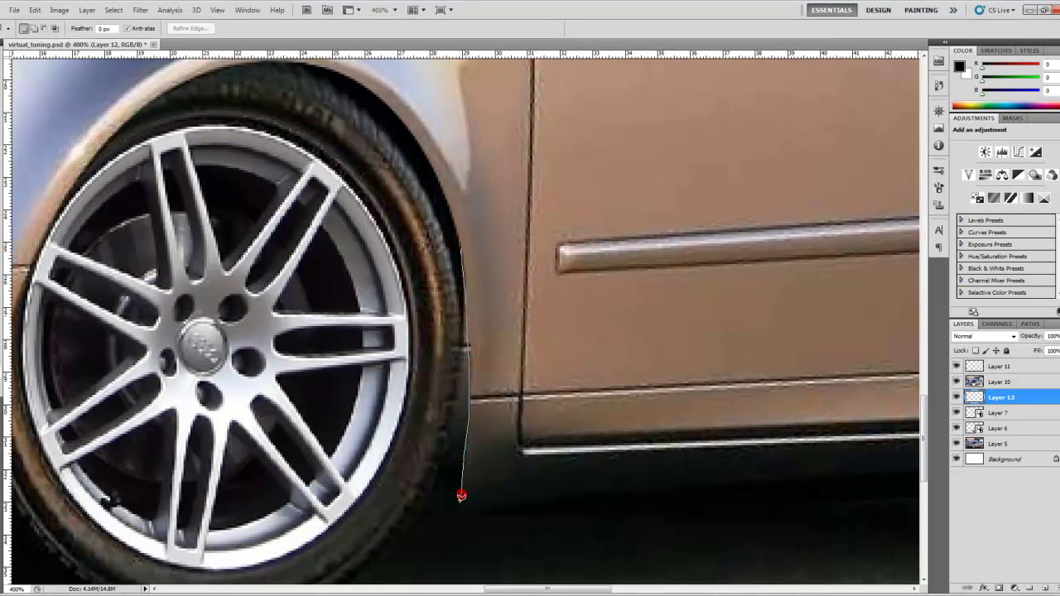
left_click(439, 506)
left_click(455, 244)
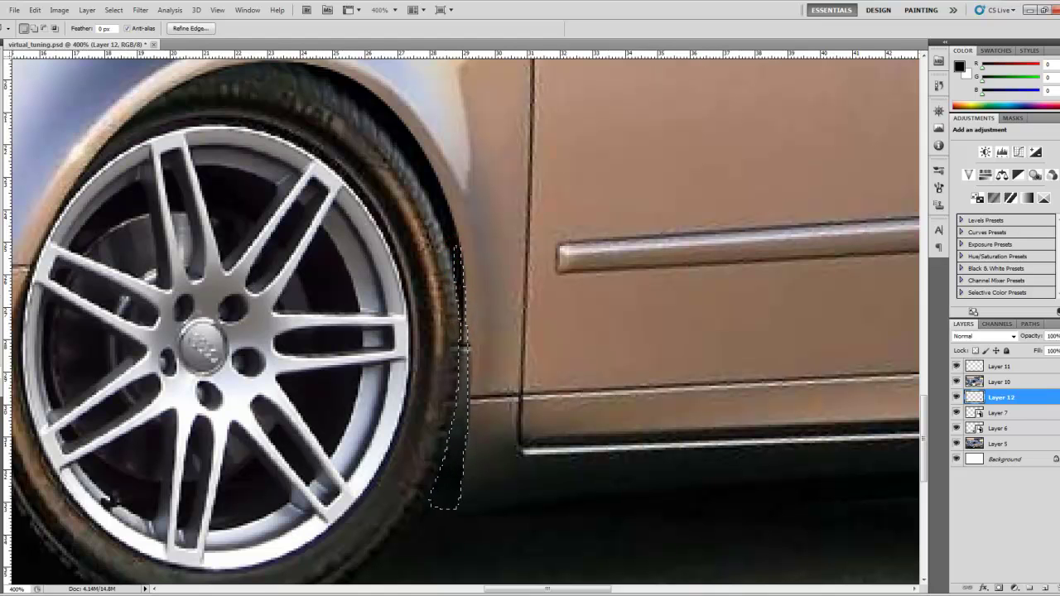
Add a new empty layer directly above Layer 12, keeping the gap behind the front tyre selected.
left_click(998, 370)
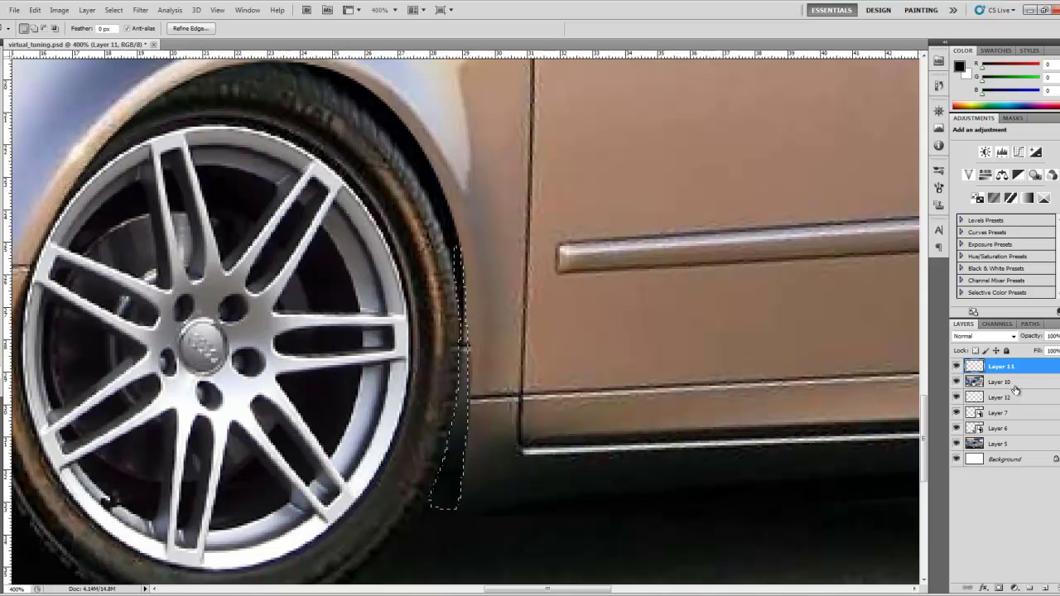
left_click(1015, 397)
left_click(1005, 386)
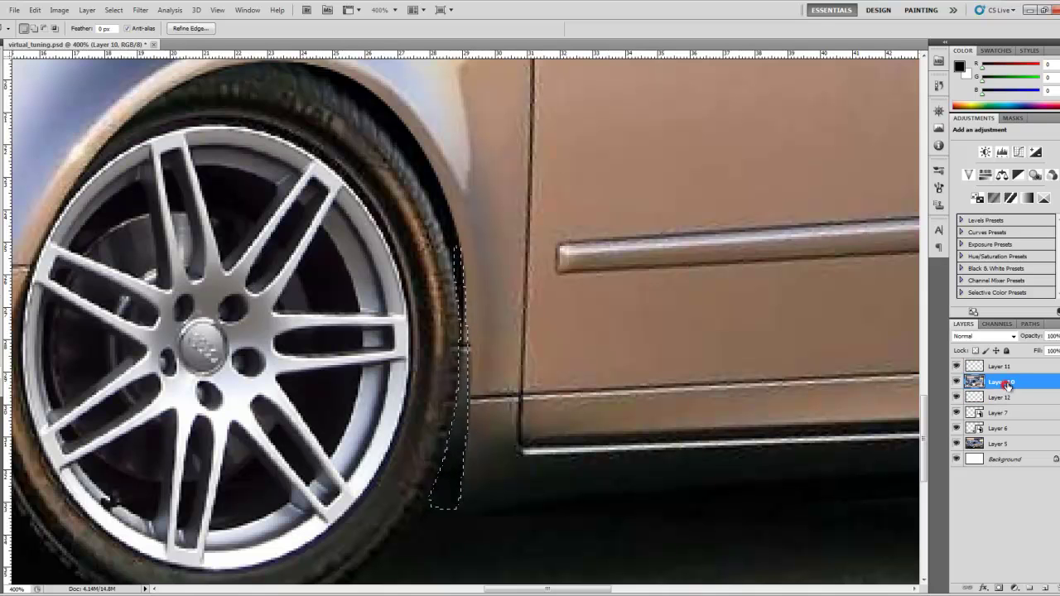
left_click(991, 395)
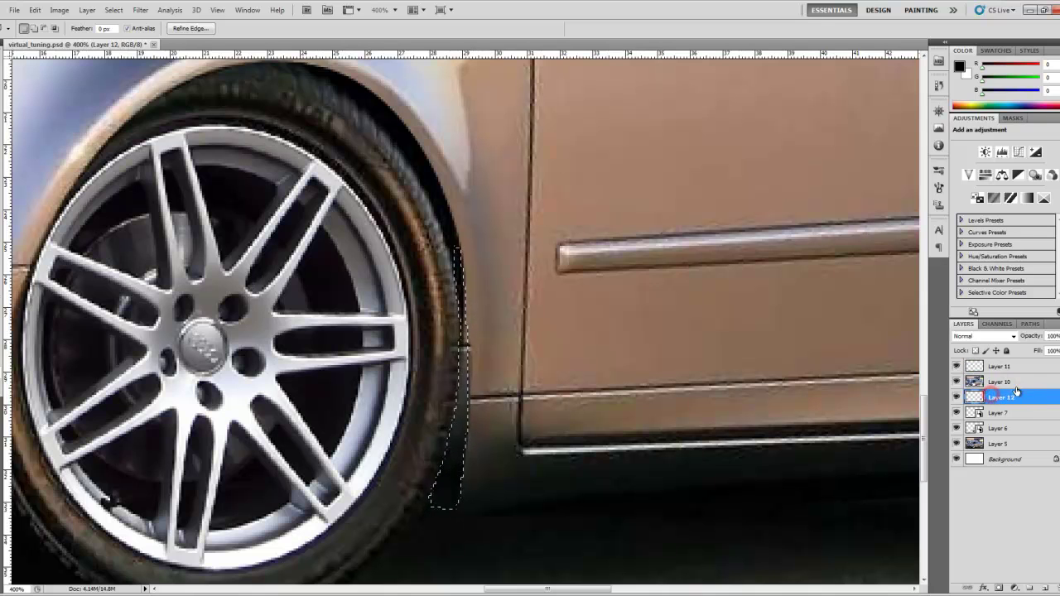
left_click(1047, 588)
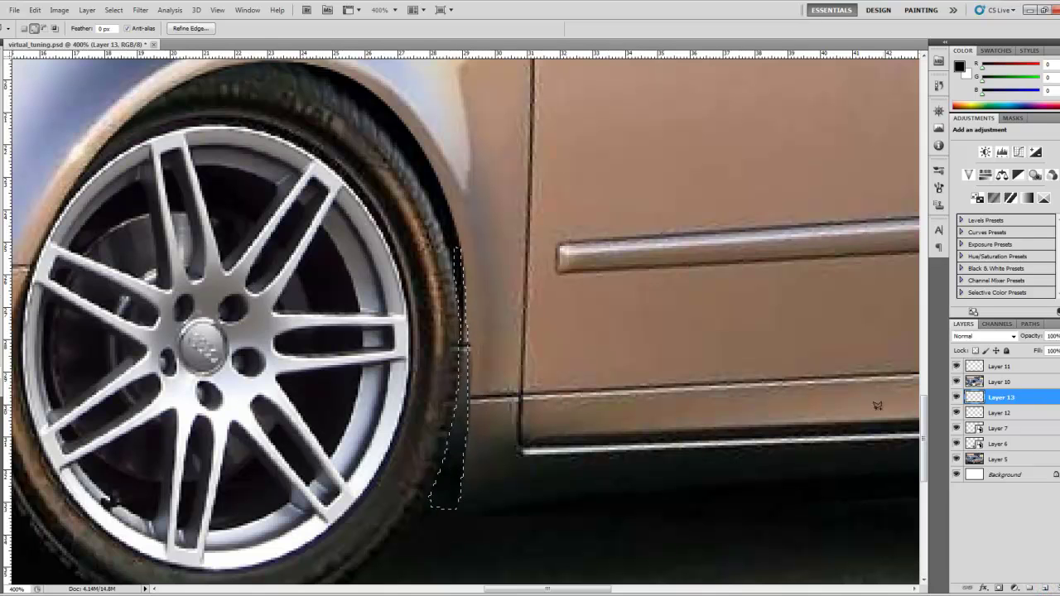
Fill the selected gap behind the front tyre with black in Normal mode at 100% opacity, and deselect it.
key("shift+F5")
left_click(694, 173)
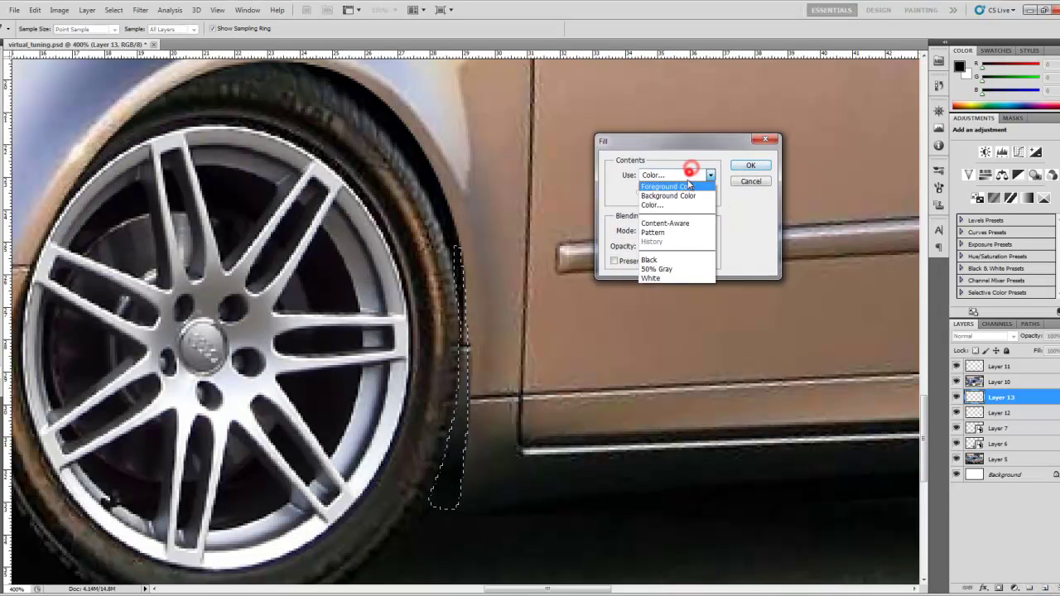
left_click(667, 256)
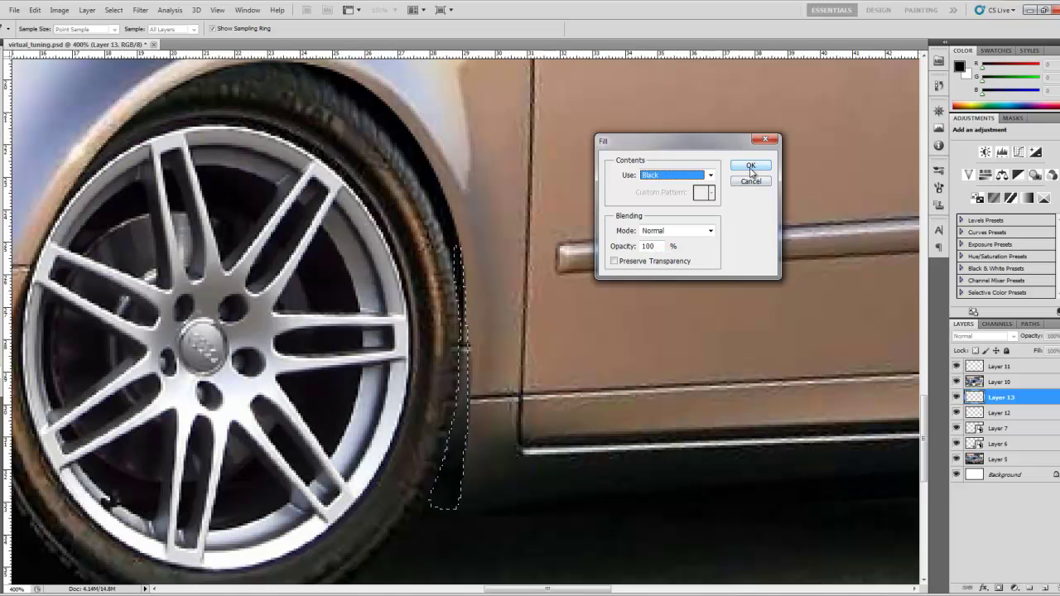
left_click(751, 167)
key("ctrl+d")
Select the remaining thin sliver along the edge behind the front tyre and fill it with black at 100% opacity.
left_click_drag(572, 389, 597, 404)
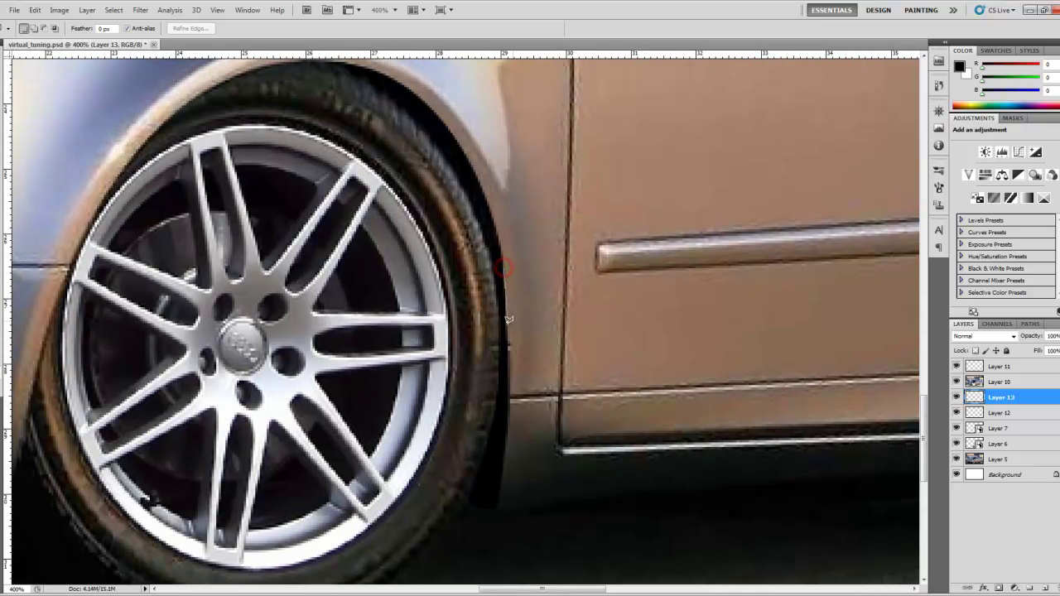
mouse_move(509, 320)
left_mouse_down()
mouse_move(505, 401)
mouse_move(508, 278)
mouse_move(500, 255)
left_mouse_up()
key("shift+BackSpace")
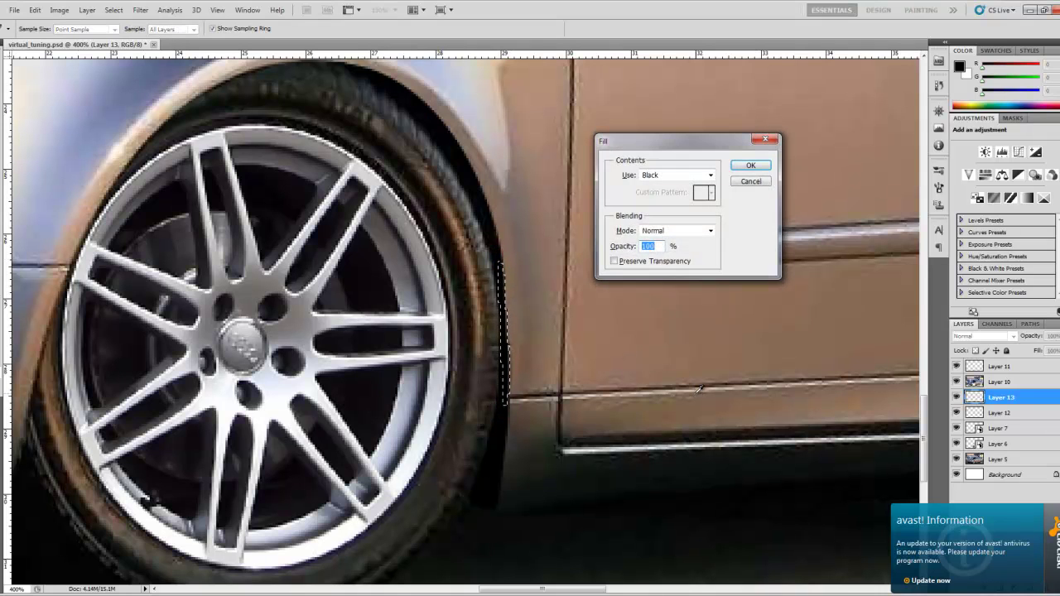
key("Return")
Add a new empty layer directly above Layer 13 for the front wheel retouching.
mouse_move(587, 409)
left_mouse_down()
mouse_move(715, 259)
mouse_move(690, 439)
left_mouse_up()
left_click_drag(698, 388, 641, 351)
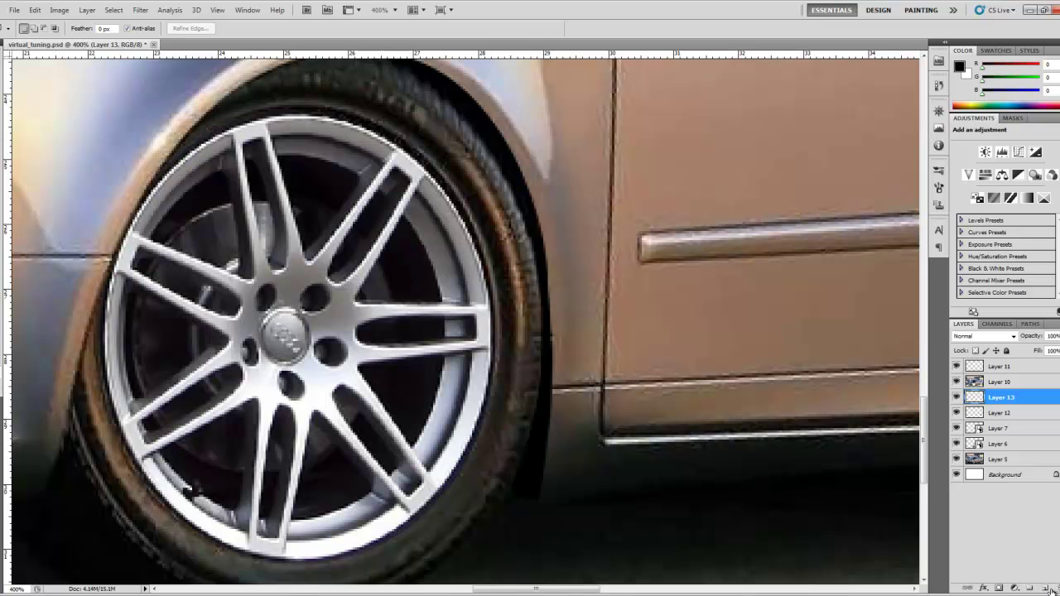
left_click(1045, 587)
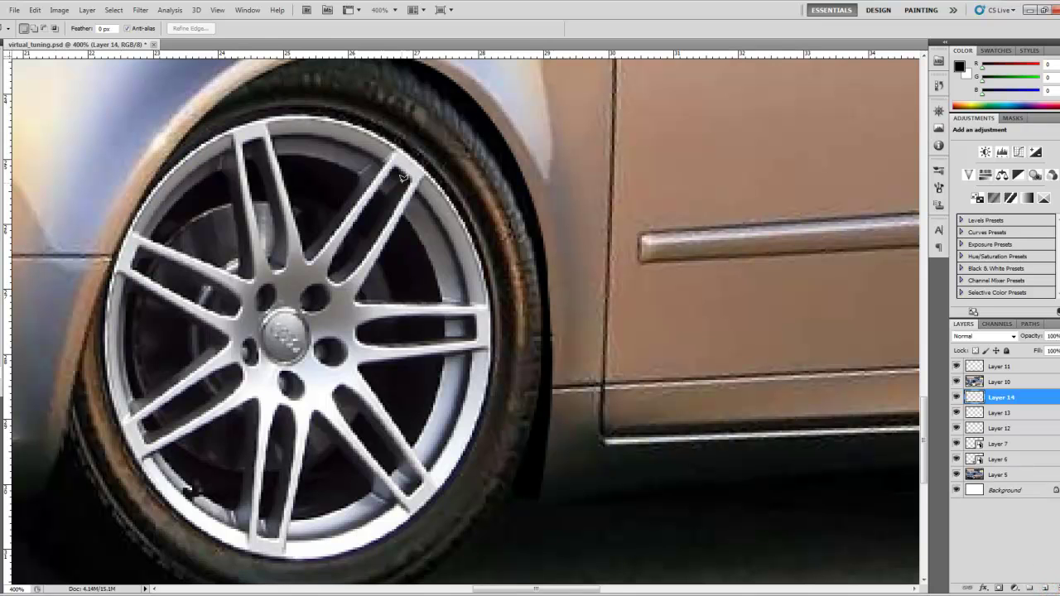
Brush black shadow at 100% opacity along the upper rear edge of the front tyre on Layer 14.
key("b")
left_click(4, 154)
left_click(33, 154)
left_click_drag(385, 152, 438, 293)
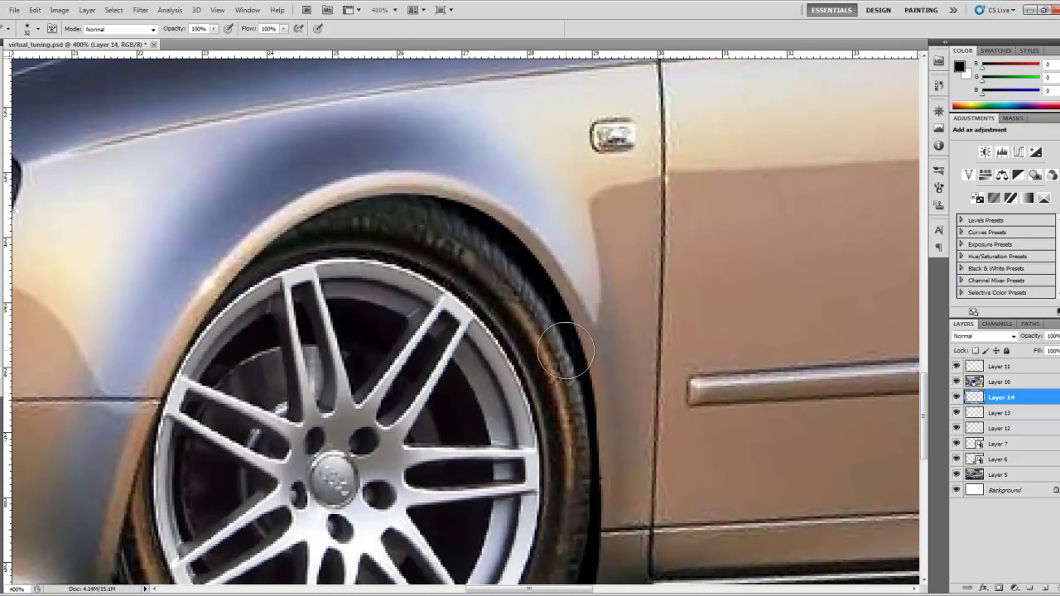
mouse_move(584, 377)
left_mouse_down()
mouse_move(538, 275)
mouse_move(484, 214)
mouse_move(404, 192)
mouse_move(318, 195)
mouse_move(222, 250)
mouse_move(284, 208)
mouse_move(376, 203)
mouse_move(480, 236)
mouse_move(544, 291)
mouse_move(566, 333)
mouse_move(625, 508)
mouse_move(613, 424)
mouse_move(535, 276)
mouse_move(495, 219)
mouse_move(450, 201)
mouse_move(584, 341)
left_mouse_up()
Examine the lowered car's front wheel arch, side sill and rear wheel arch at several magnifications.
key("ctrl+minus")
key("ctrl+minus")
key("ctrl+minus")
scroll(580, 435, "down", 3)
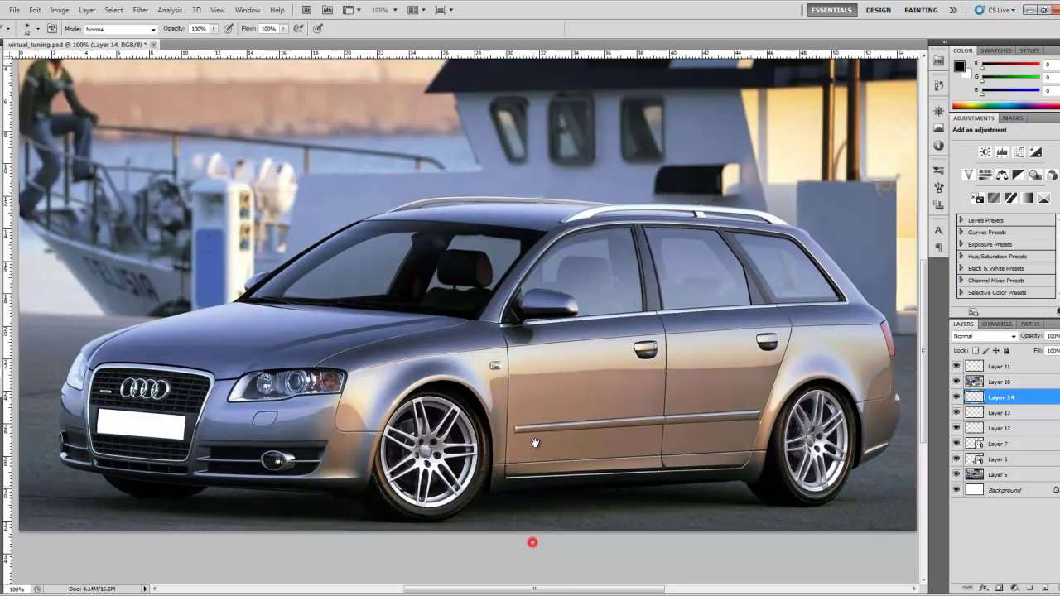
left_click_drag(497, 375, 497, 436)
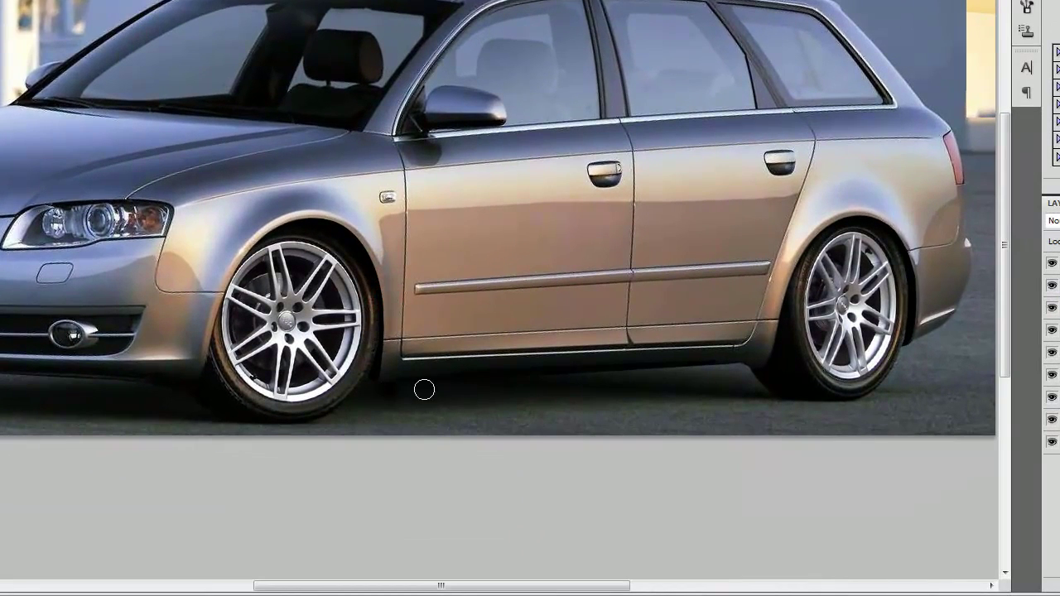
mouse_move(620, 426)
left_mouse_down()
mouse_move(752, 348)
mouse_move(521, 362)
left_mouse_up()
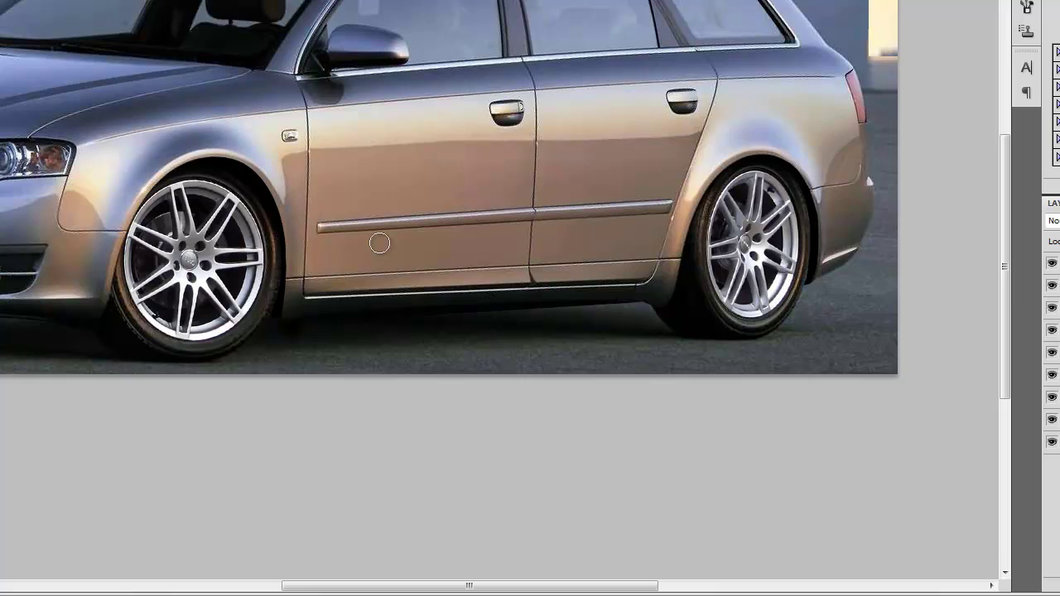
key("ctrl+plus")
key("ctrl+plus")
left_click_drag(420, 250, 51, 213)
left_click_drag(248, 220, 226, 207)
key("ctrl+minus")
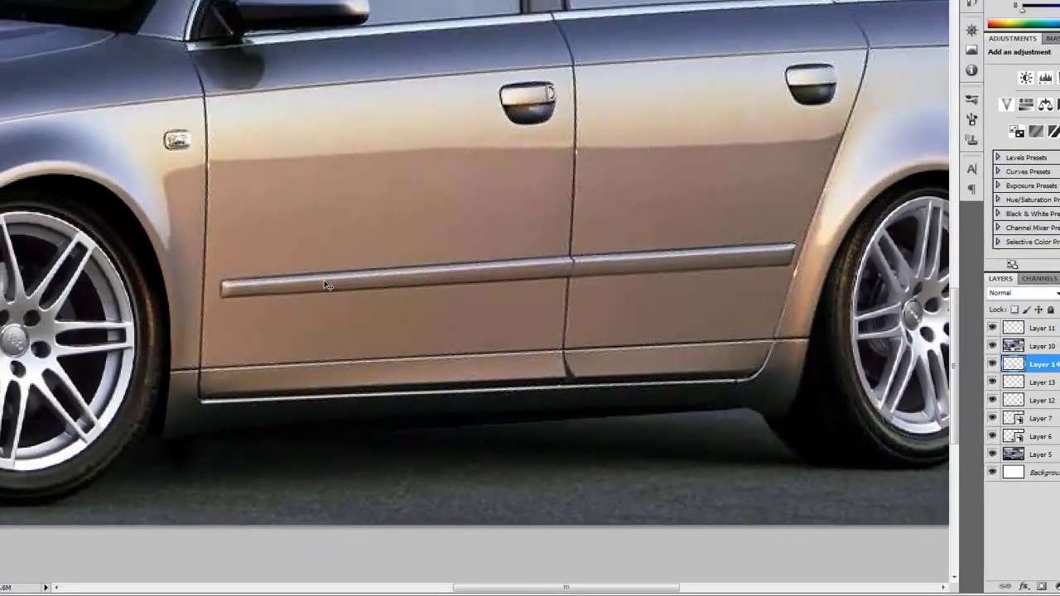
Crop the image to its full width, cutting off the misaligned strip of background along its upper edge.
scroll(535, 448, "up", 2)
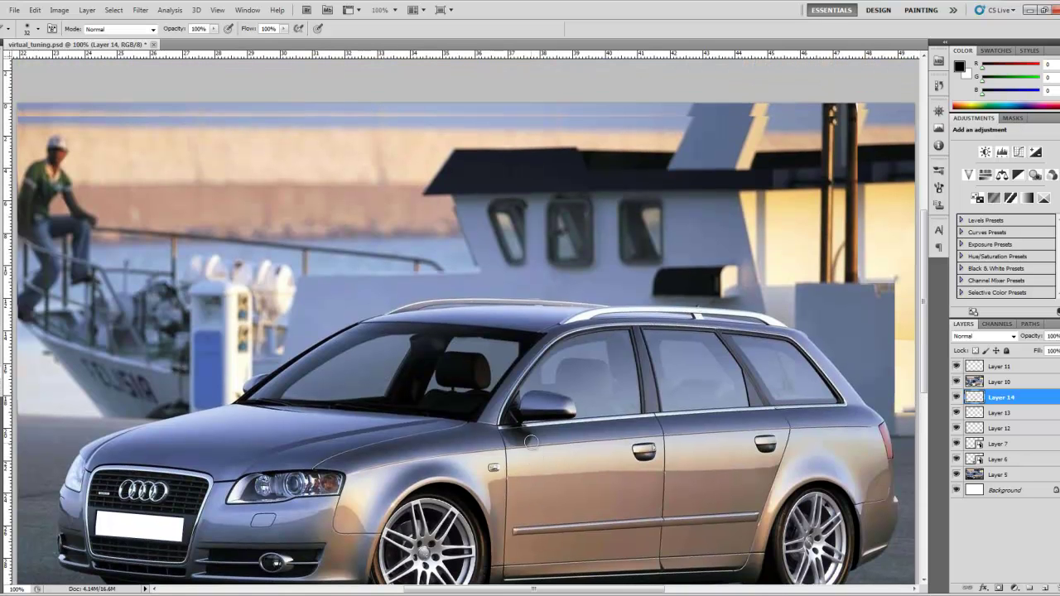
left_click_drag(797, 439, 695, 365)
scroll(694, 365, "left", 3)
scroll(695, 366, "up", 1)
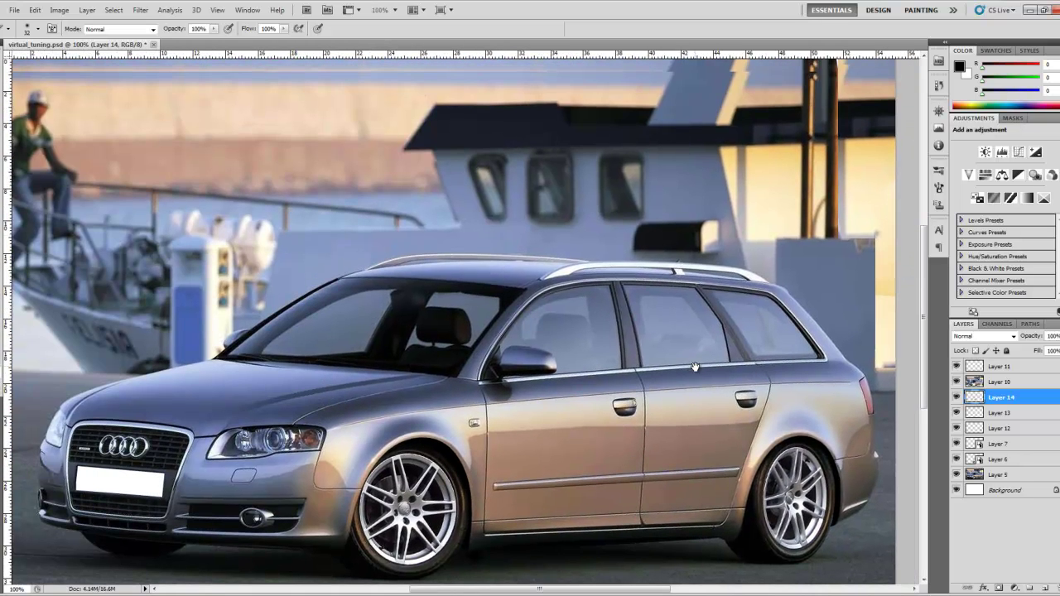
scroll(710, 110, "up", 3)
scroll(710, 109, "left", 1)
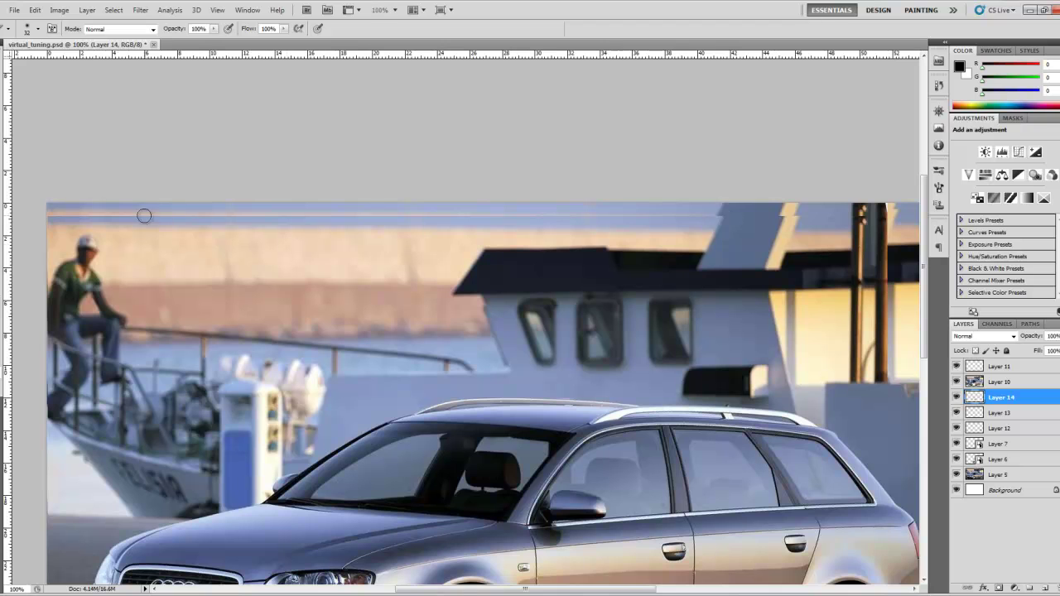
mouse_move(419, 416)
left_mouse_down()
mouse_move(386, 285)
mouse_move(284, 246)
mouse_move(252, 250)
mouse_move(665, 272)
left_mouse_up()
left_click_drag(389, 196, 380, 242)
mouse_move(5, 112)
left_mouse_down()
mouse_move(38, 118)
mouse_move(5, 116)
mouse_move(21, 113)
left_mouse_up()
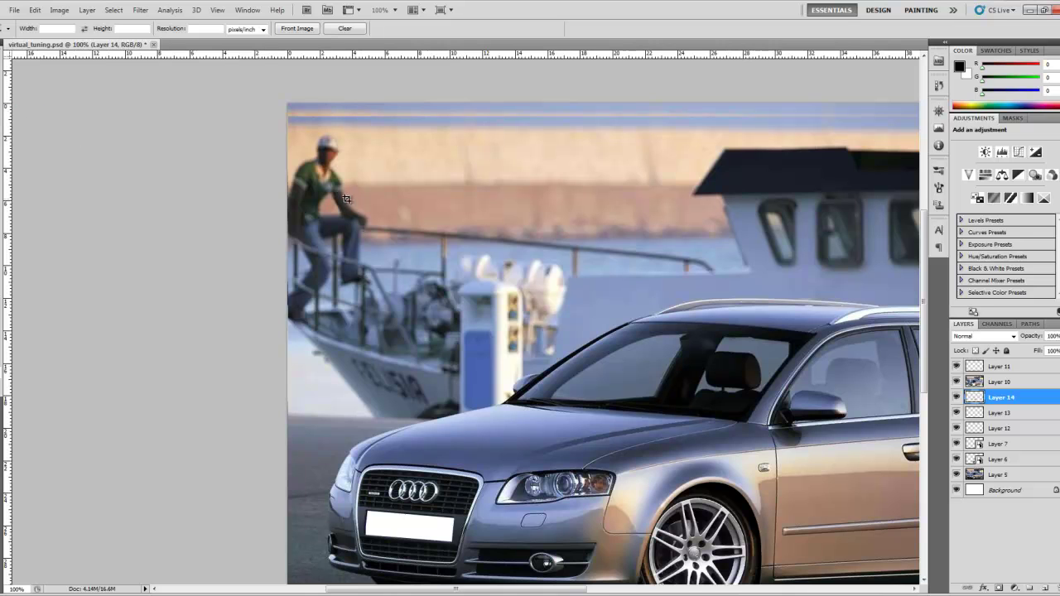
left_click_drag(310, 129, 823, 549)
scroll(659, 367, "up", 3)
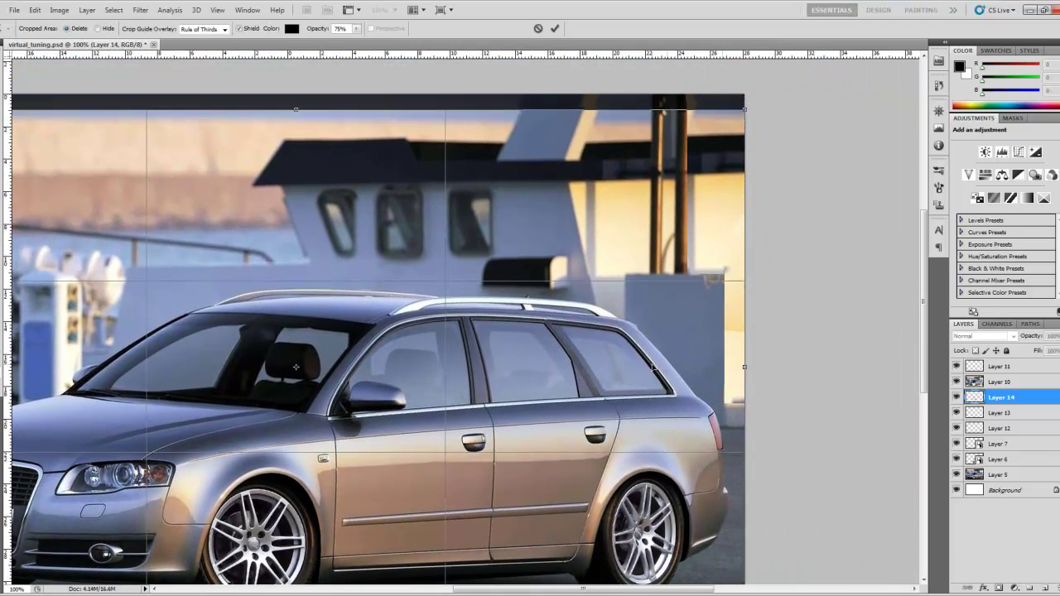
scroll(651, 363, "up", 1)
key("Return")
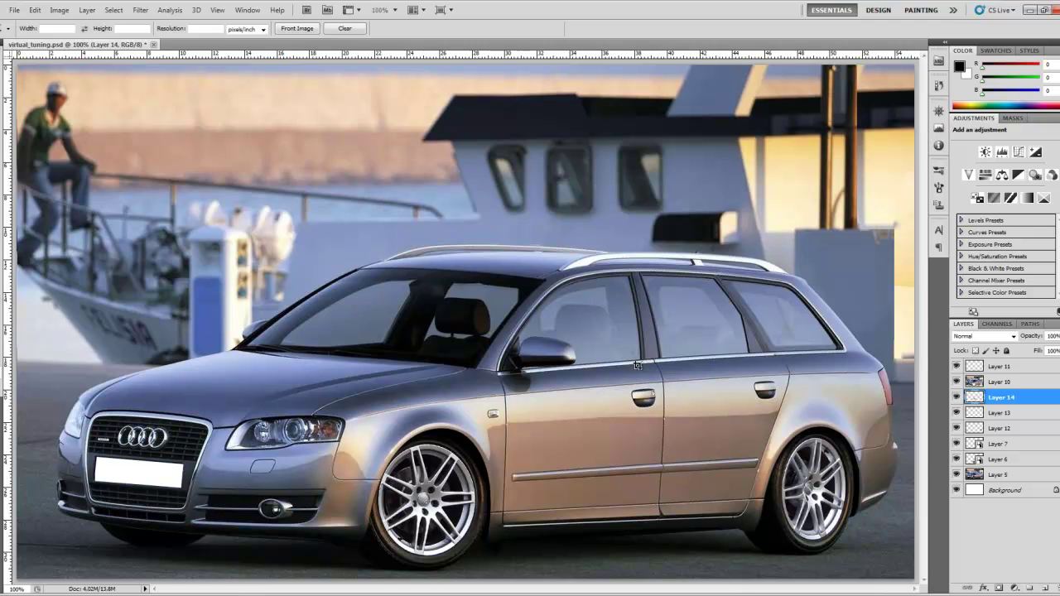
key("ctrl+minus")
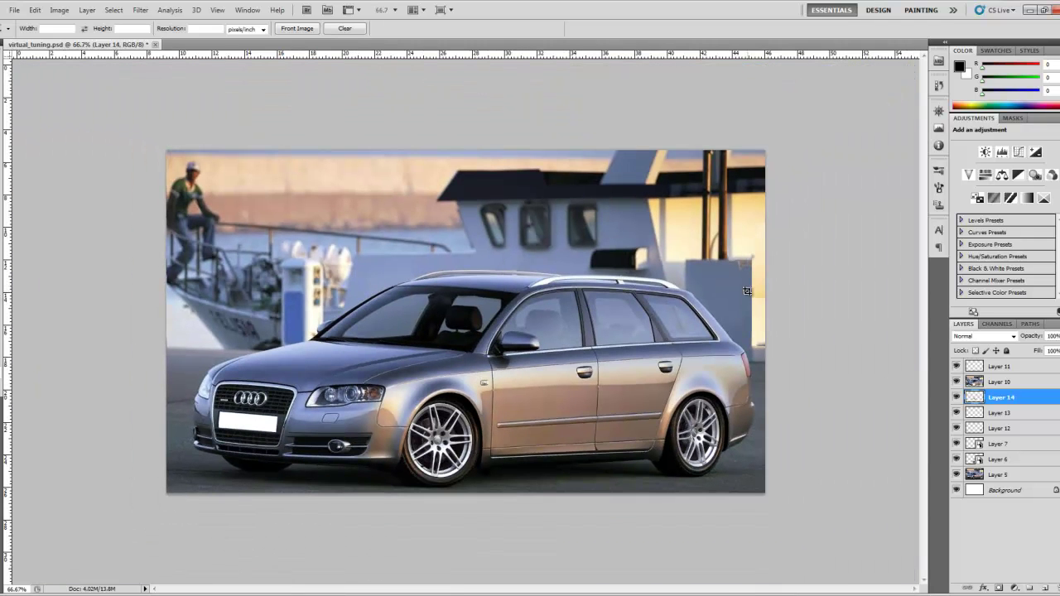
key("ctrl+plus")
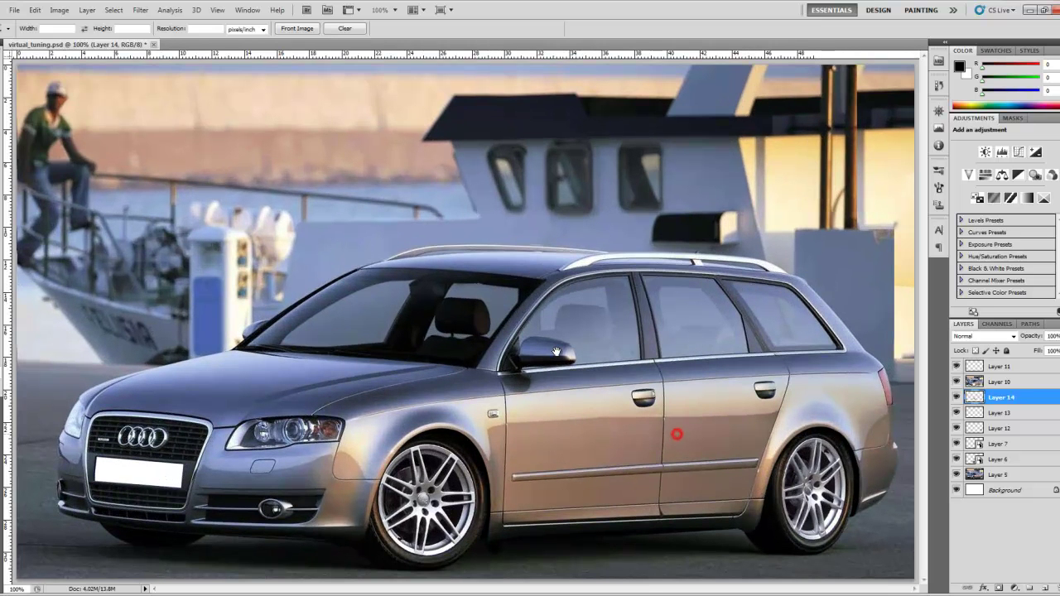